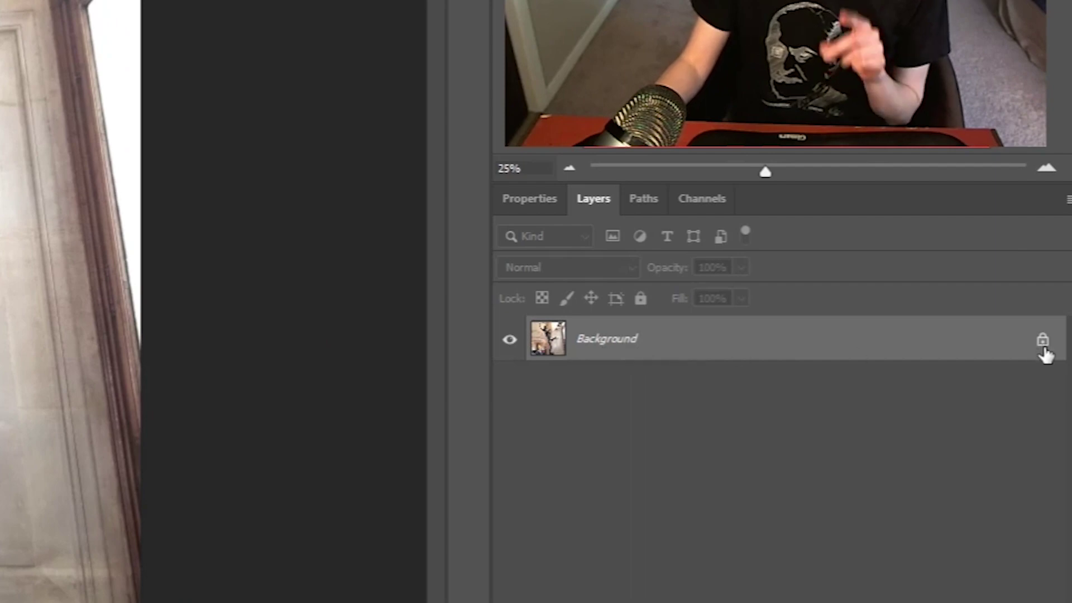
Unlock the Background layer and automatically select the statue with Select Subject
{"action": "left_click", "coordinate": [1043, 341]}
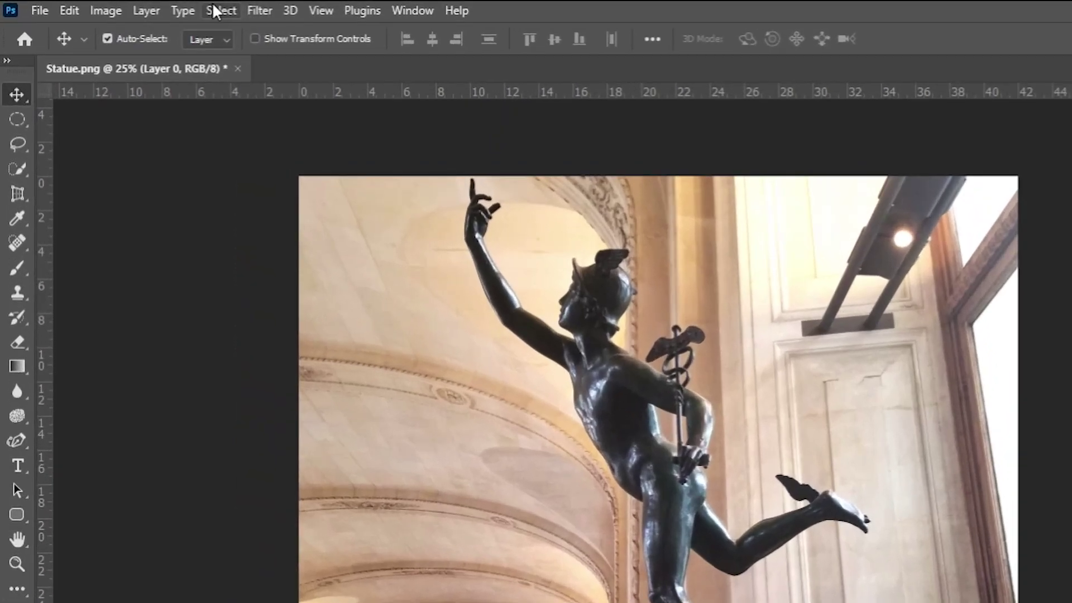
{"action": "left_click", "coordinate": [213, 5]}
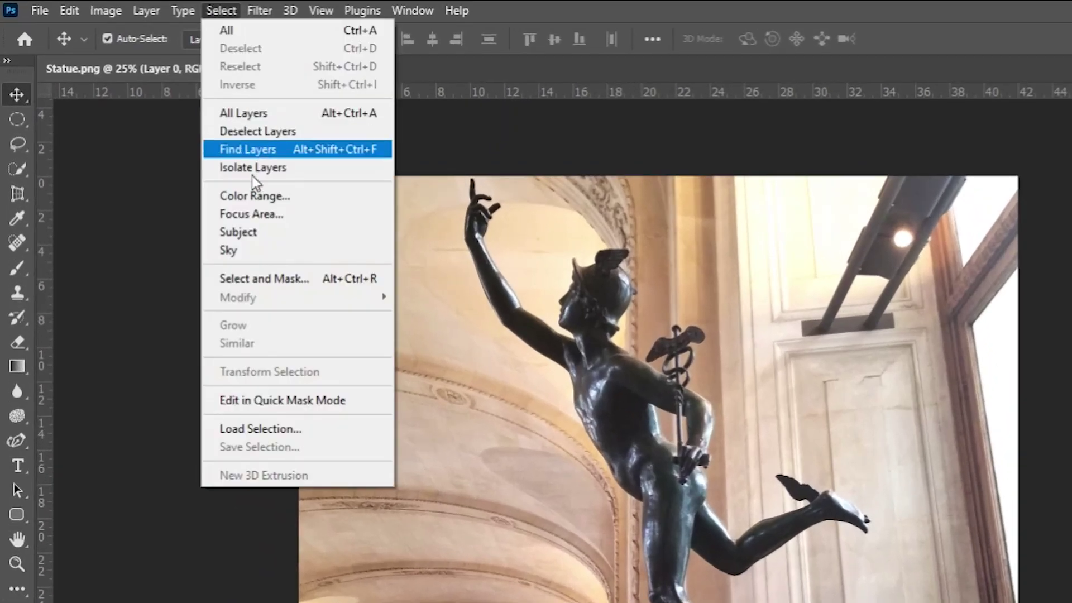
{"action": "left_click", "coordinate": [256, 232]}
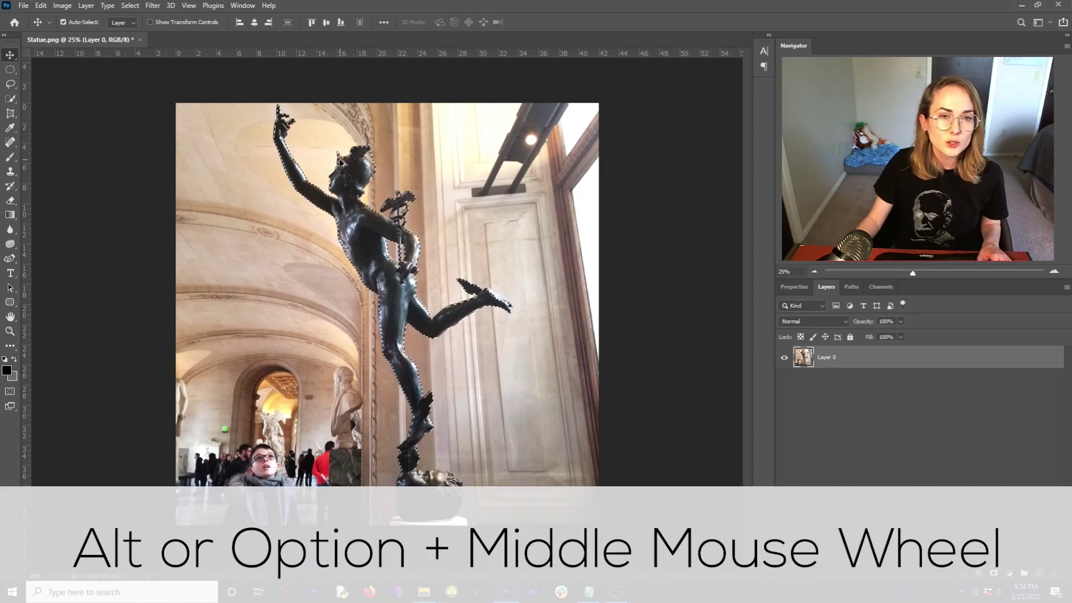
With the Lasso tool, subtract the wrongly included background between the statue's chin and raised arm from the selection
{"action": "scroll", "coordinate": [339, 162], "scroll_direction": "up", "scroll_amount": 8}
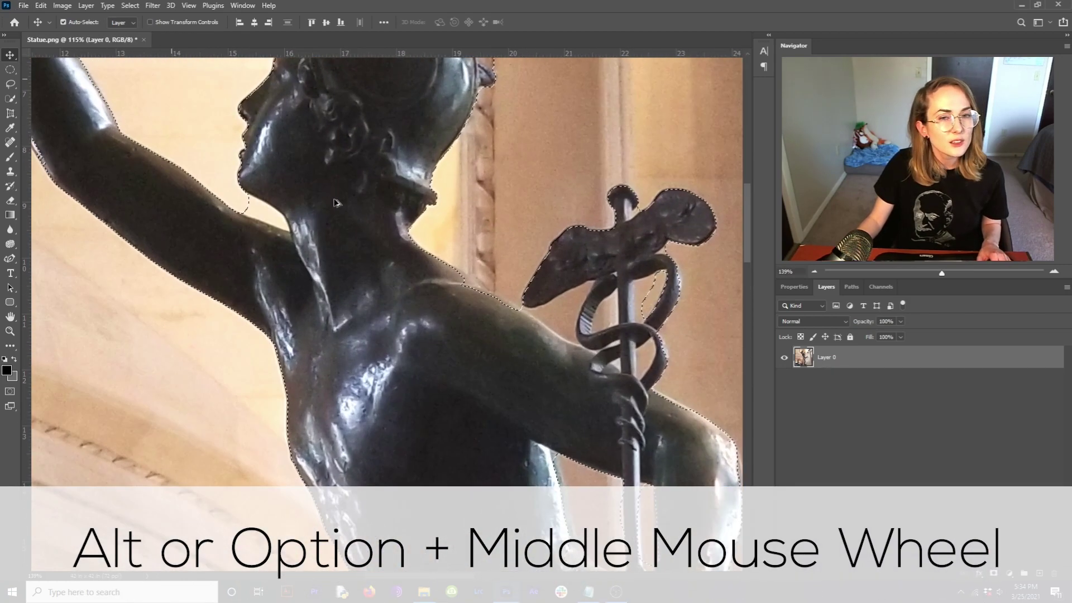
{"action": "scroll", "coordinate": [336, 203], "scroll_direction": "up", "scroll_amount": 2}
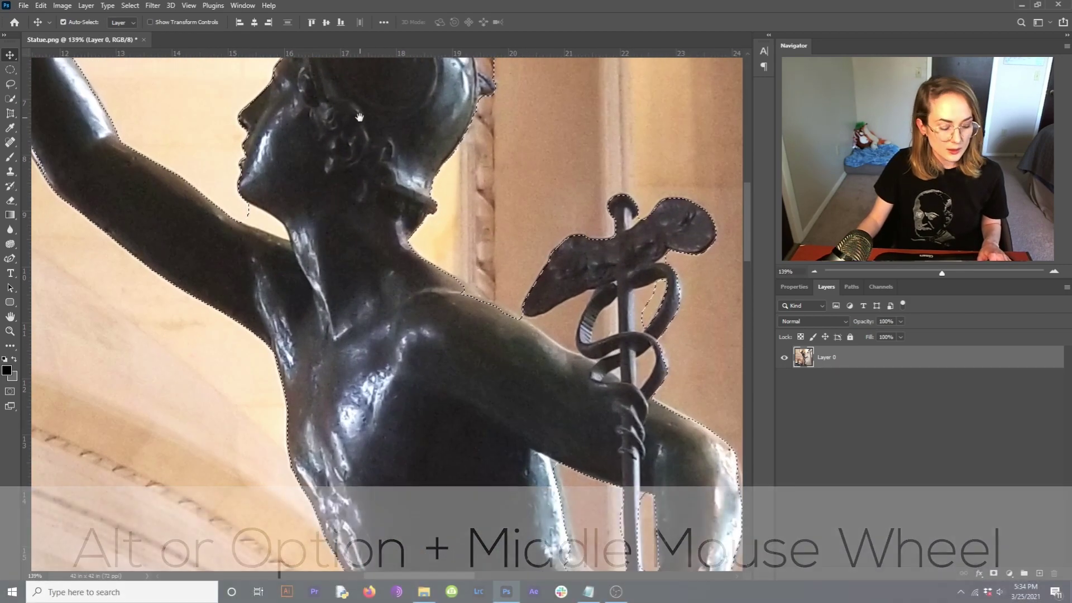
{"action": "left_click_drag", "start_coordinate": [359, 118], "coordinate": [375, 269]}
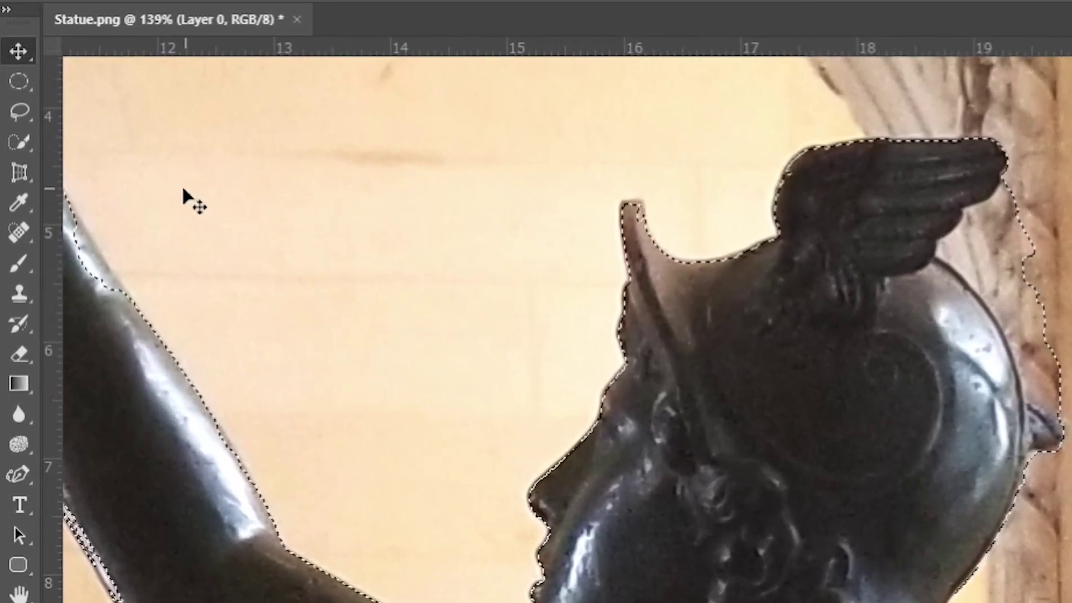
{"action": "left_click", "coordinate": [19, 112]}
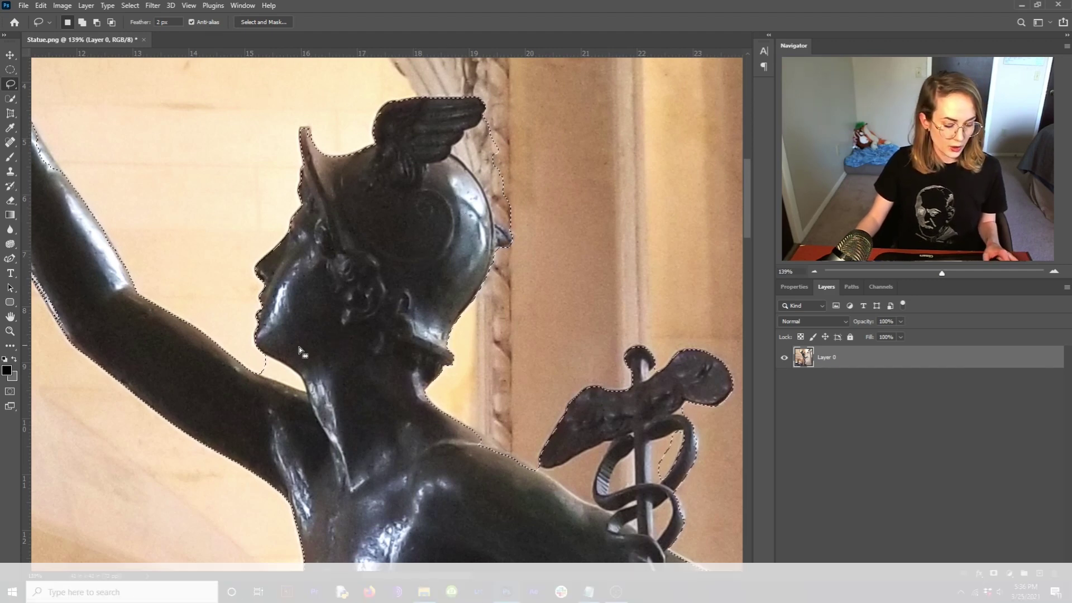
{"action": "scroll", "coordinate": [272, 379], "scroll_direction": "up", "scroll_amount": 1}
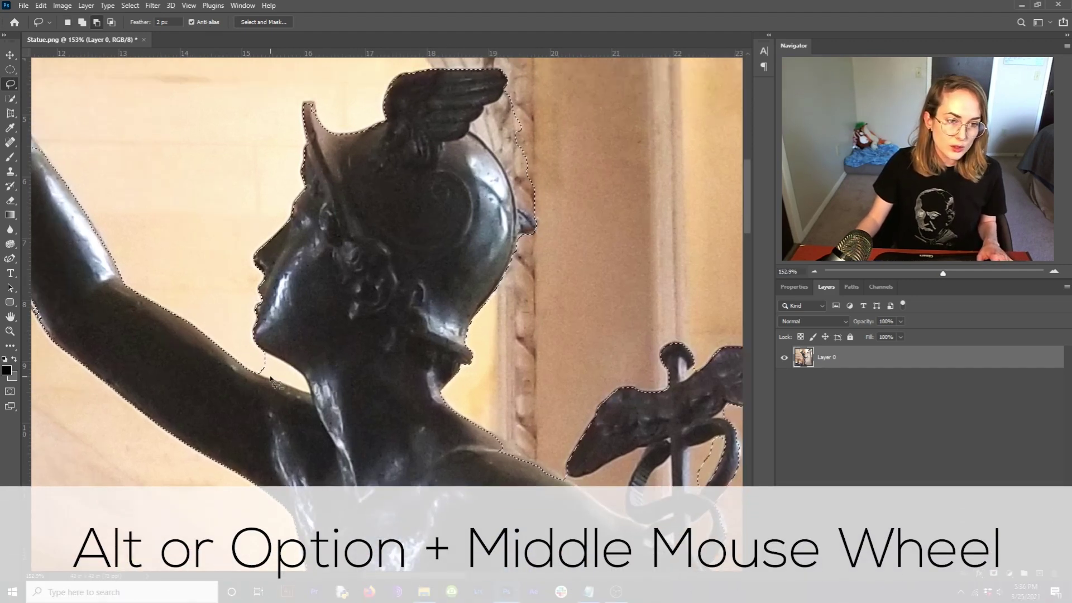
{"action": "scroll", "coordinate": [272, 379], "scroll_direction": "up", "scroll_amount": 6}
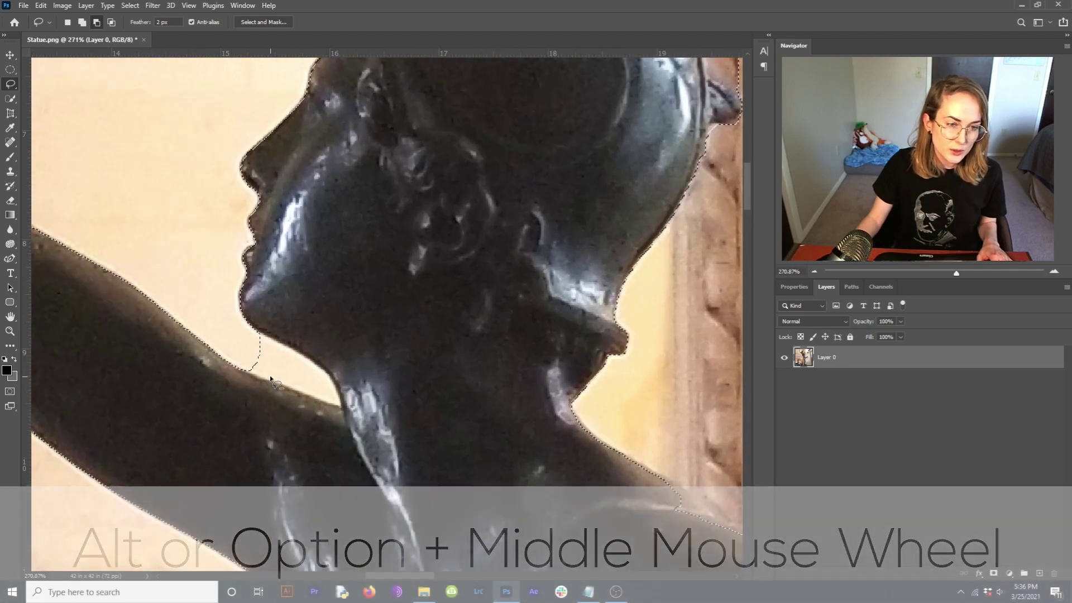
{"action": "scroll", "coordinate": [272, 379], "scroll_direction": "up", "scroll_amount": 1}
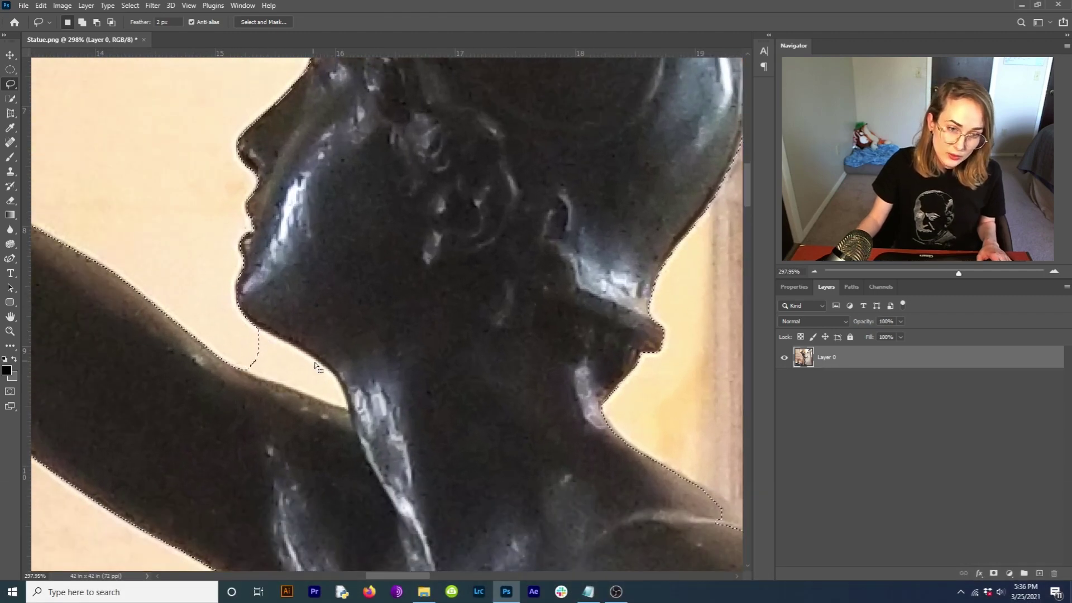
{"action": "key", "text": "alt"}
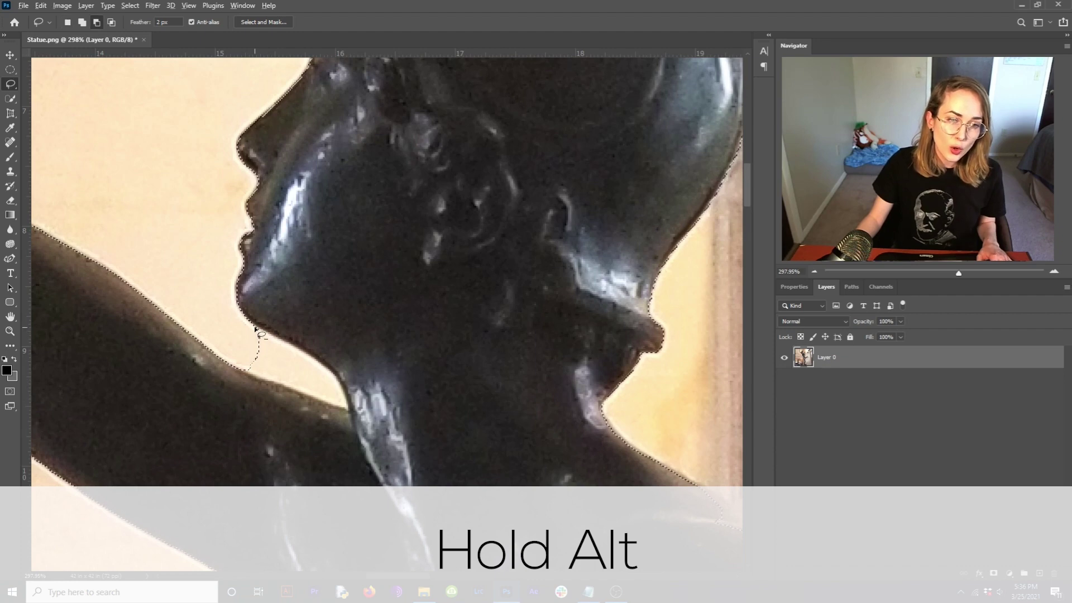
{"action": "mouse_move", "coordinate": [322, 369]}
{"action": "left_mouse_down"}
{"action": "mouse_move", "coordinate": [347, 409]}
{"action": "mouse_move", "coordinate": [267, 324]}
{"action": "left_mouse_up"}
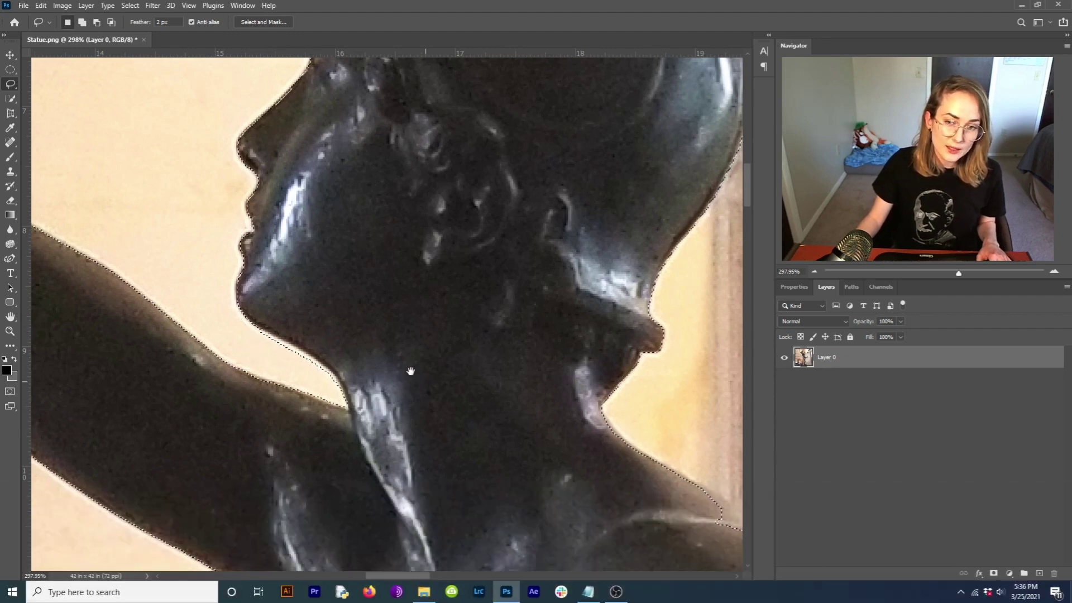
{"action": "left_click_drag", "start_coordinate": [406, 371], "coordinate": [285, 309]}
{"action": "key", "text": "alt"}
{"action": "left_click_drag", "start_coordinate": [139, 273], "coordinate": [217, 317]}
Add the missing strip of the statue's shoulder between the neck and the staff's wing to the selection
{"action": "left_click_drag", "start_coordinate": [532, 367], "coordinate": [347, 282]}
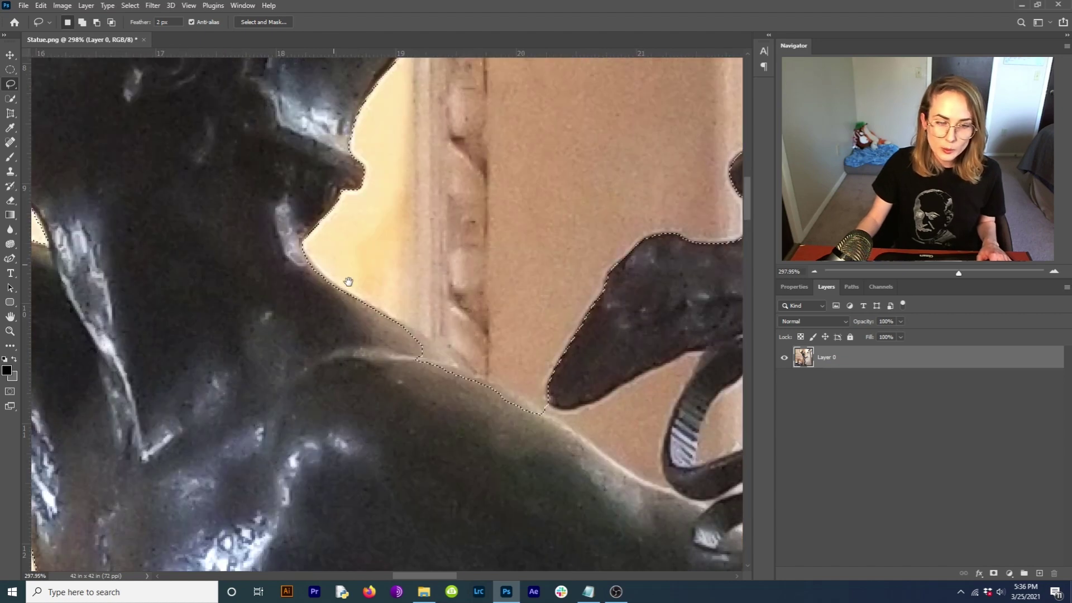
{"action": "key", "text": "shift"}
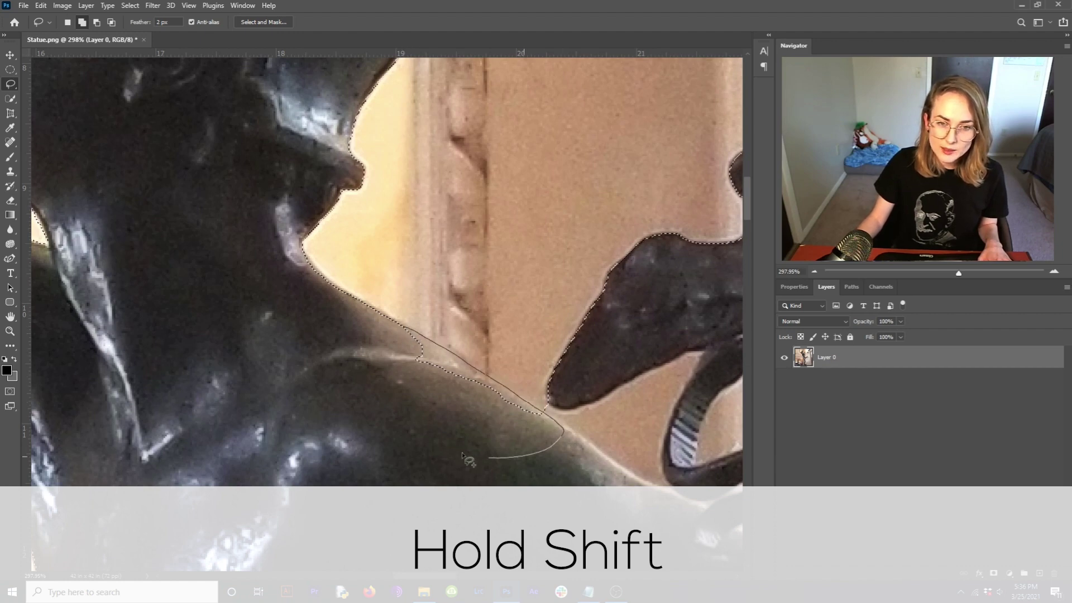
{"action": "left_click_drag", "start_coordinate": [411, 338], "coordinate": [409, 336]}
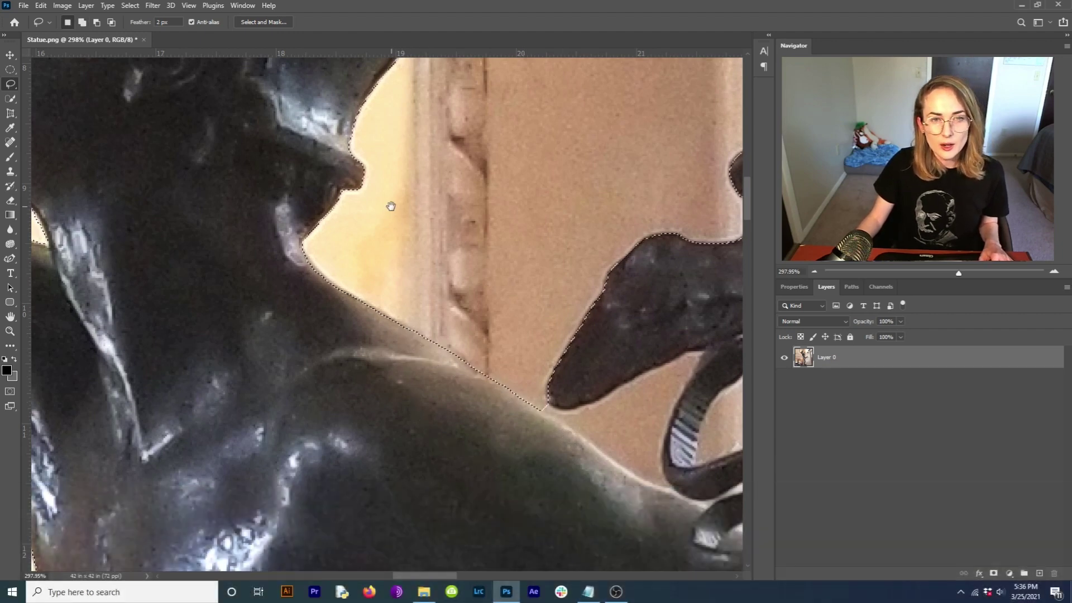
{"action": "left_click_drag", "start_coordinate": [390, 206], "coordinate": [398, 355]}
{"action": "left_click_drag", "start_coordinate": [407, 306], "coordinate": [420, 374]}
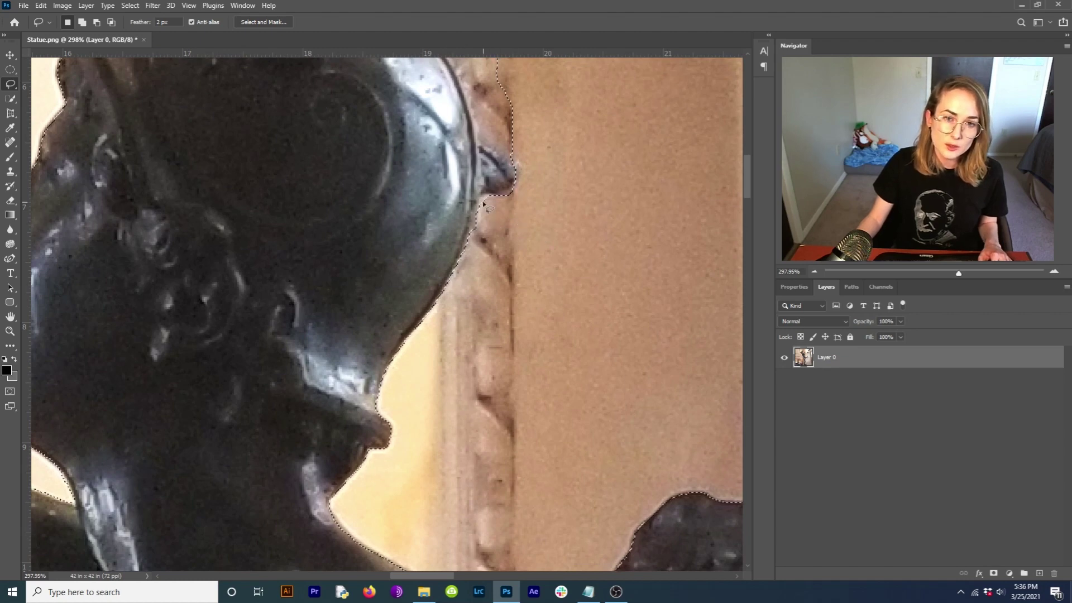
{"action": "left_click_drag", "start_coordinate": [399, 60], "coordinate": [447, 247]}
{"action": "left_click_drag", "start_coordinate": [600, 195], "coordinate": [582, 241]}
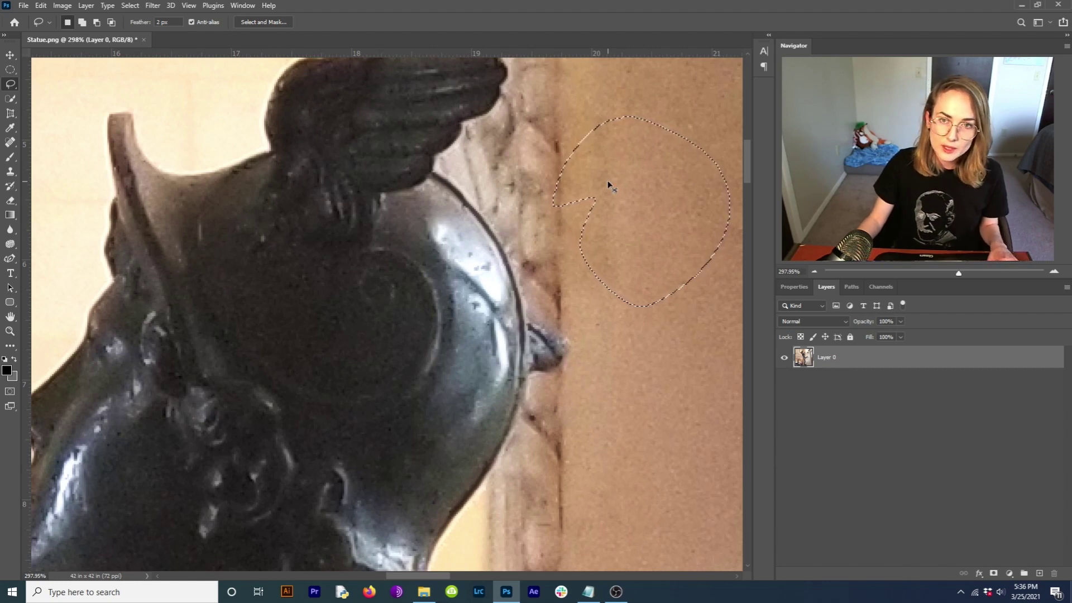
{"action": "key", "text": "ctrl+z"}
Refine the helmet's selection by adding its front tip and subtracting the background behind it, from the wing down to the rear point
{"action": "left_click_drag", "start_coordinate": [355, 221], "coordinate": [435, 280]}
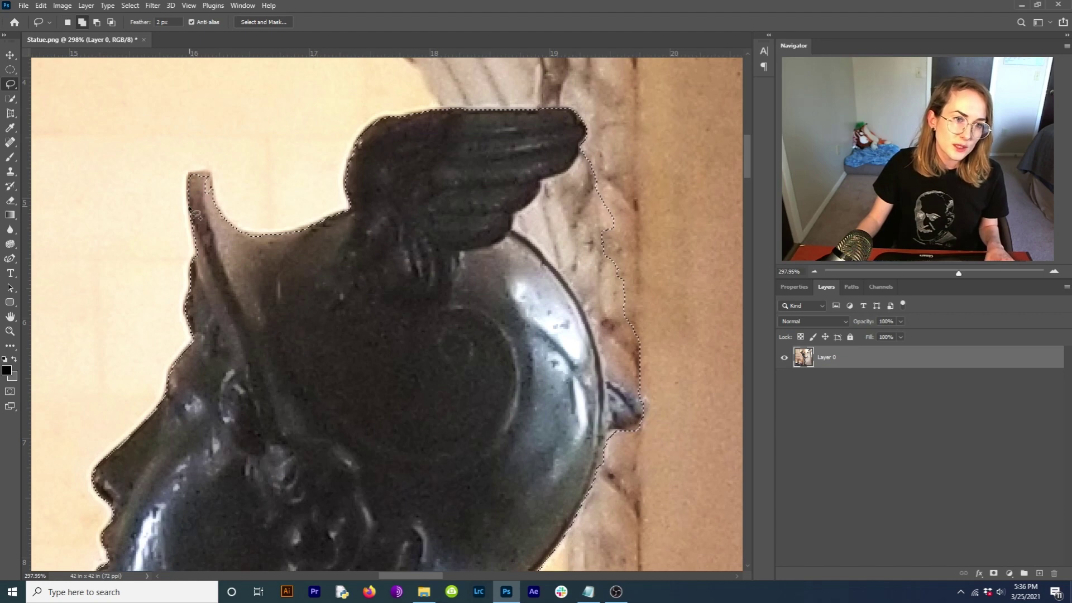
{"action": "left_click_drag", "start_coordinate": [224, 217], "coordinate": [244, 246]}
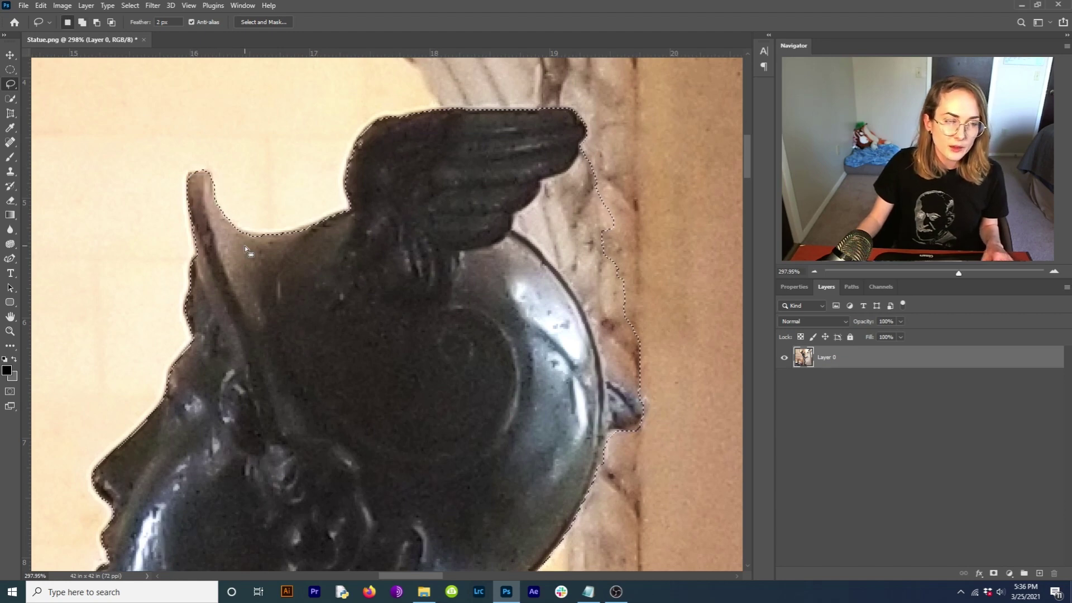
{"action": "left_click_drag", "start_coordinate": [518, 243], "coordinate": [376, 222]}
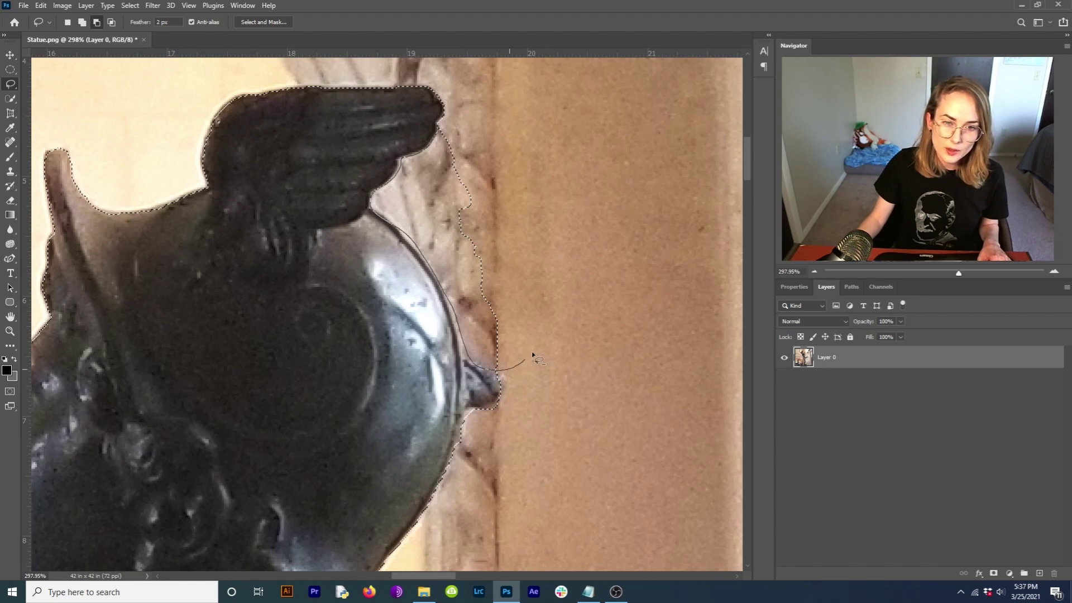
{"action": "left_click_drag", "start_coordinate": [440, 128], "coordinate": [441, 130]}
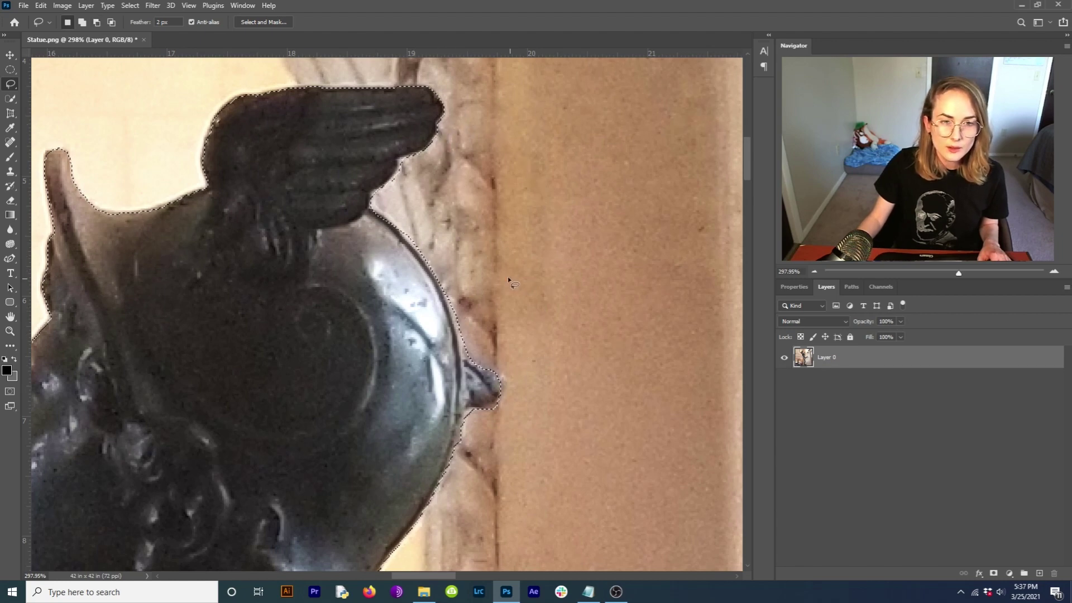
{"action": "left_click_drag", "start_coordinate": [507, 268], "coordinate": [500, 161]}
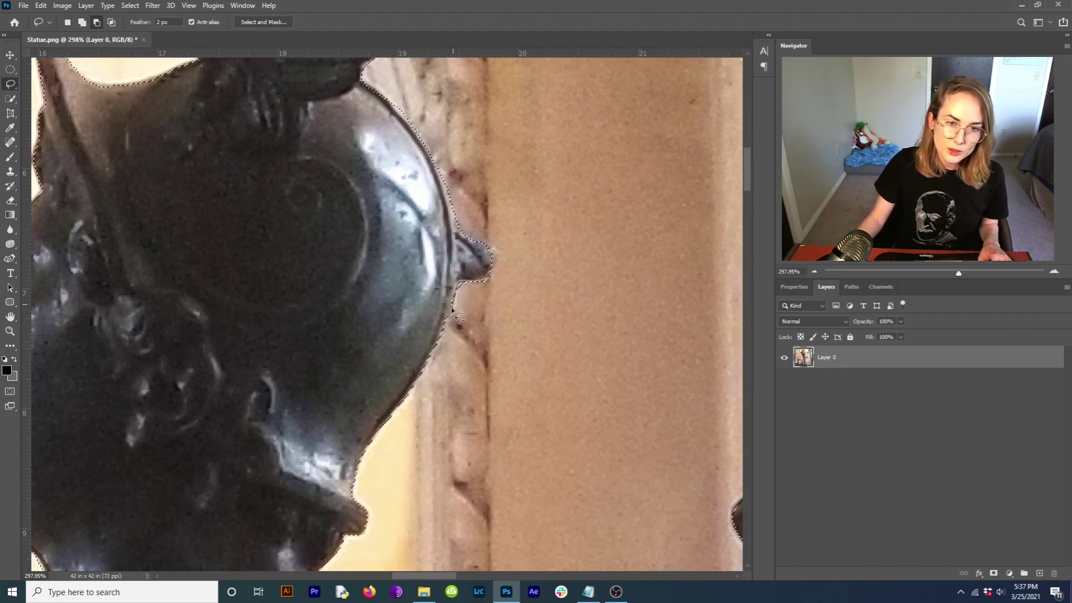
Subtract the background gap between the statue's shoulder, the staff's wing and the staff's loop from the selection
{"action": "left_click_drag", "start_coordinate": [422, 364], "coordinate": [431, 190]}
{"action": "left_click_drag", "start_coordinate": [539, 388], "coordinate": [465, 369]}
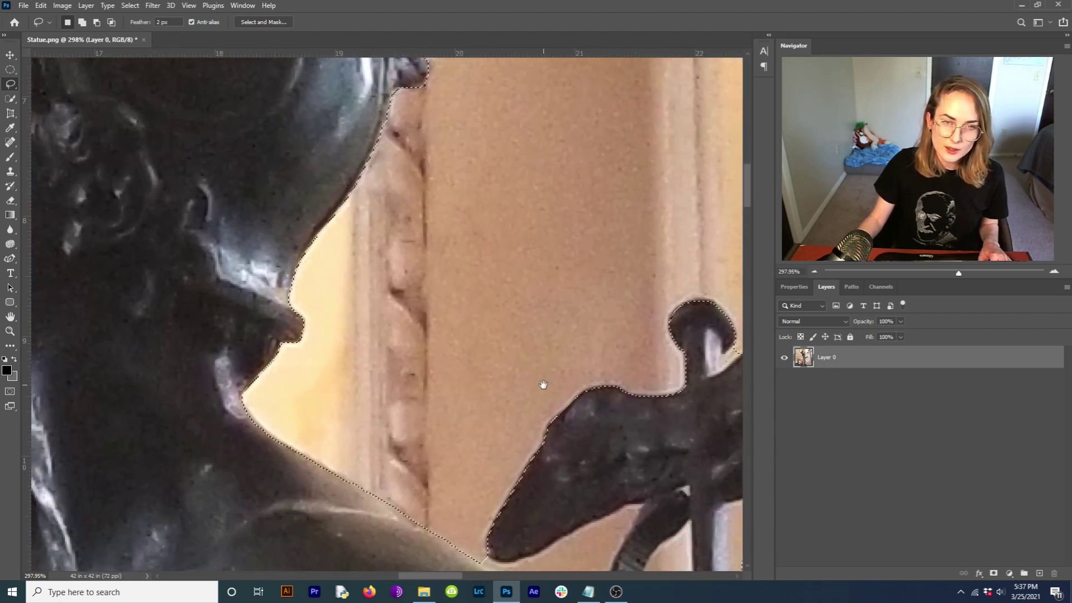
{"action": "mouse_move", "coordinate": [557, 438]}
{"action": "left_mouse_down"}
{"action": "mouse_move", "coordinate": [488, 371]}
{"action": "mouse_move", "coordinate": [504, 310]}
{"action": "left_mouse_up"}
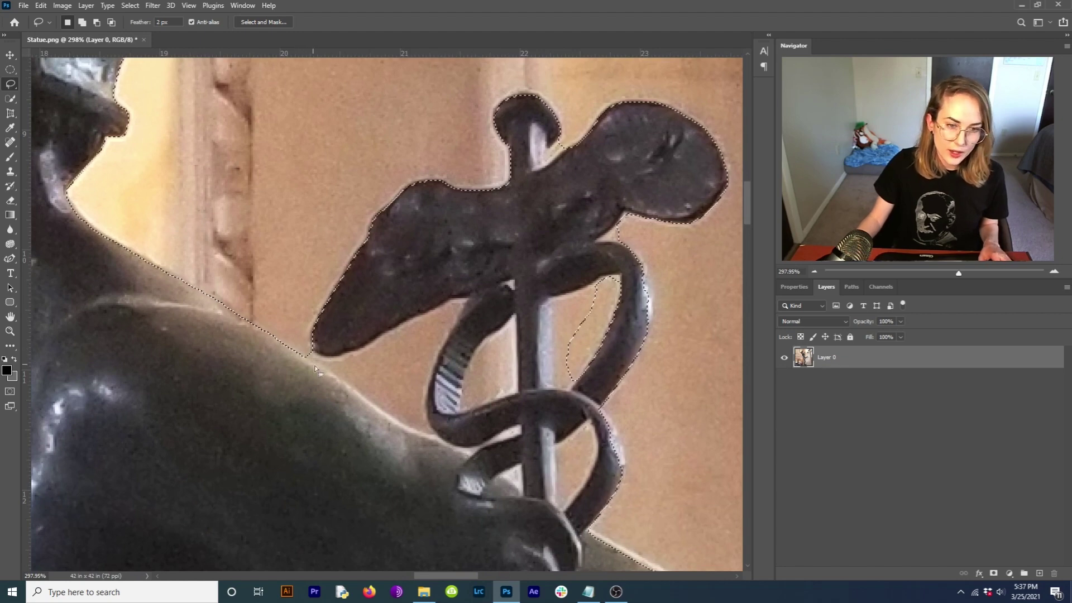
{"action": "key", "text": "alt"}
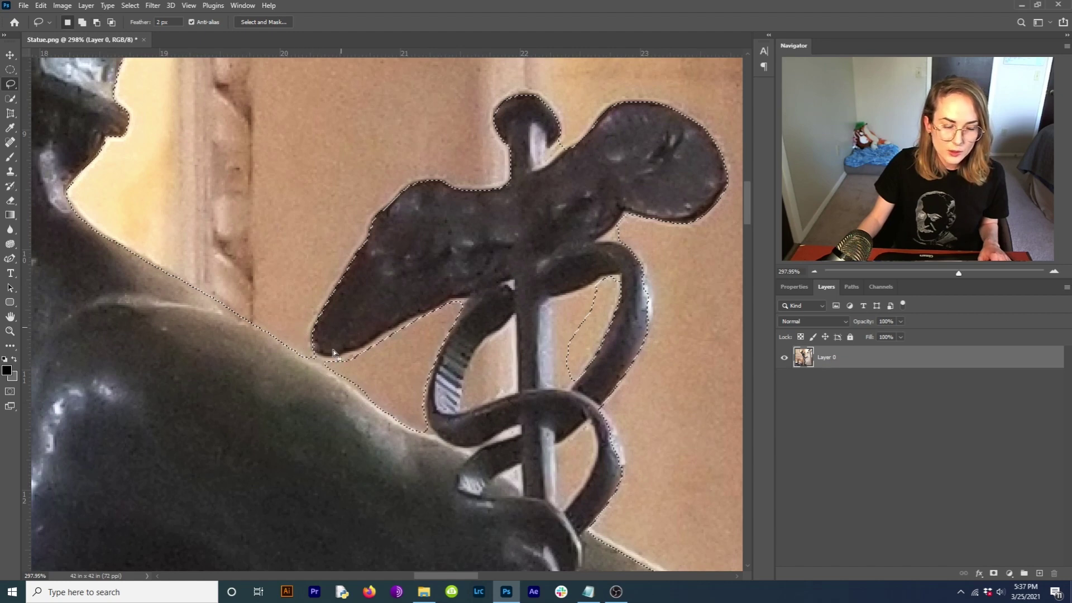
{"action": "left_click_drag", "start_coordinate": [334, 353], "coordinate": [339, 360]}
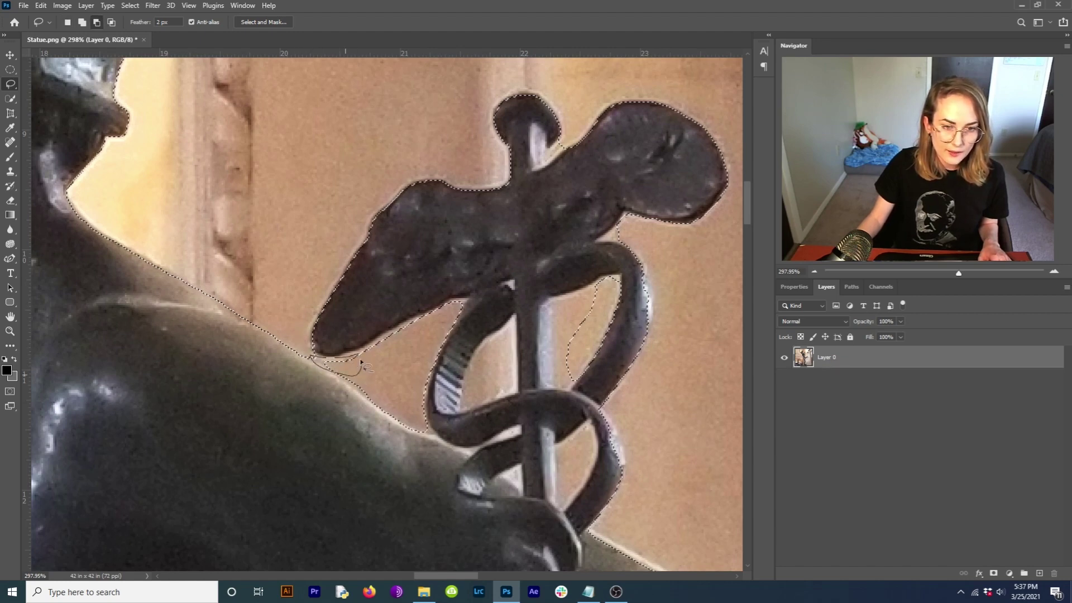
Subtract the background inside the right half of the staff's upper loop and add the loop's outer edge to the selection
{"action": "left_click_drag", "start_coordinate": [405, 362], "coordinate": [236, 325]}
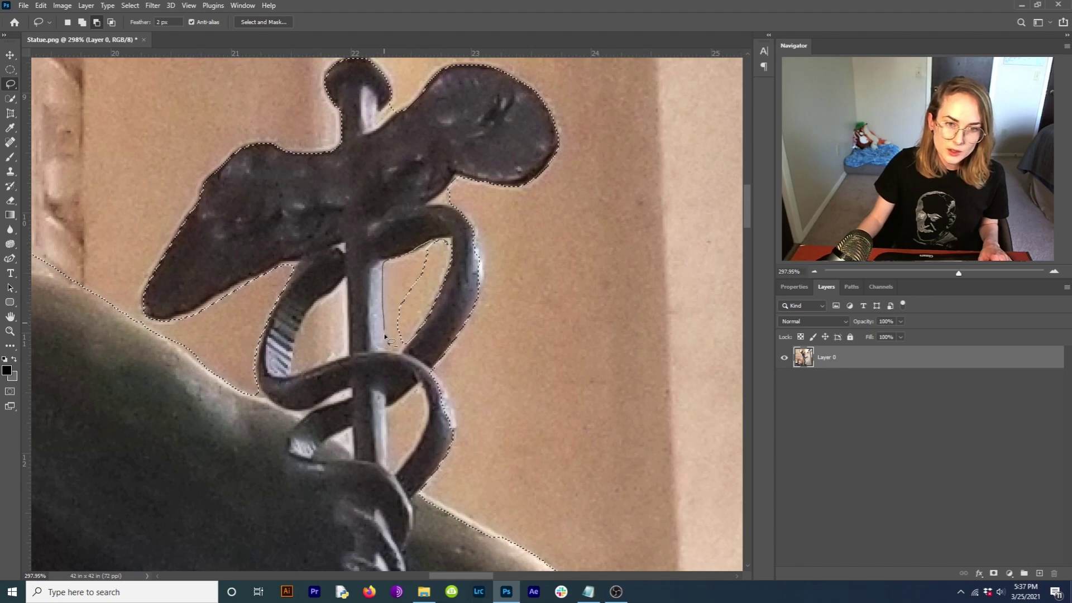
{"action": "left_click_drag", "start_coordinate": [449, 241], "coordinate": [450, 242]}
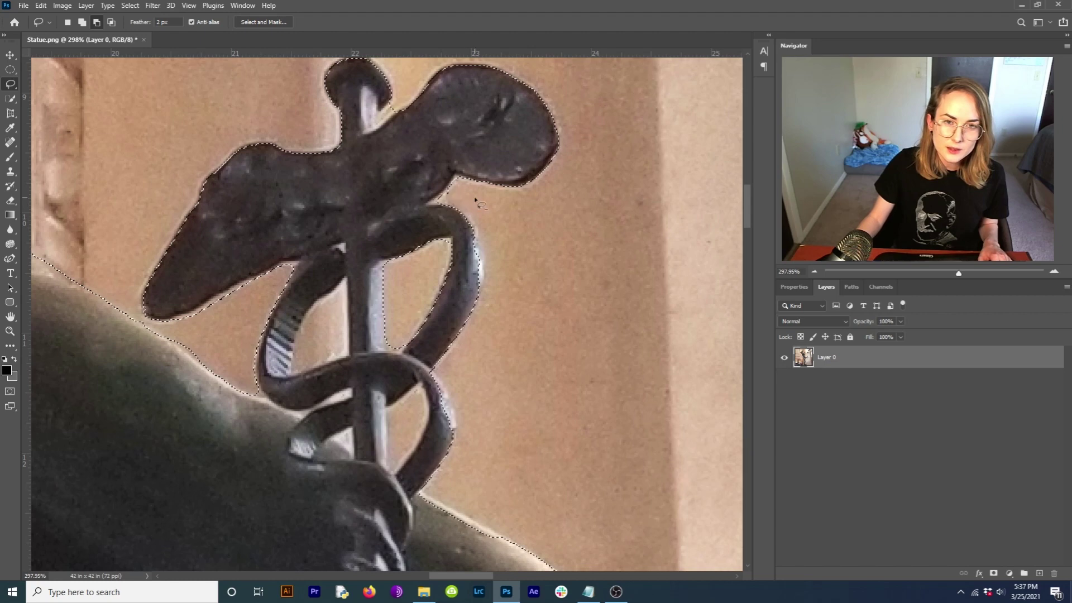
{"action": "key", "text": "shift"}
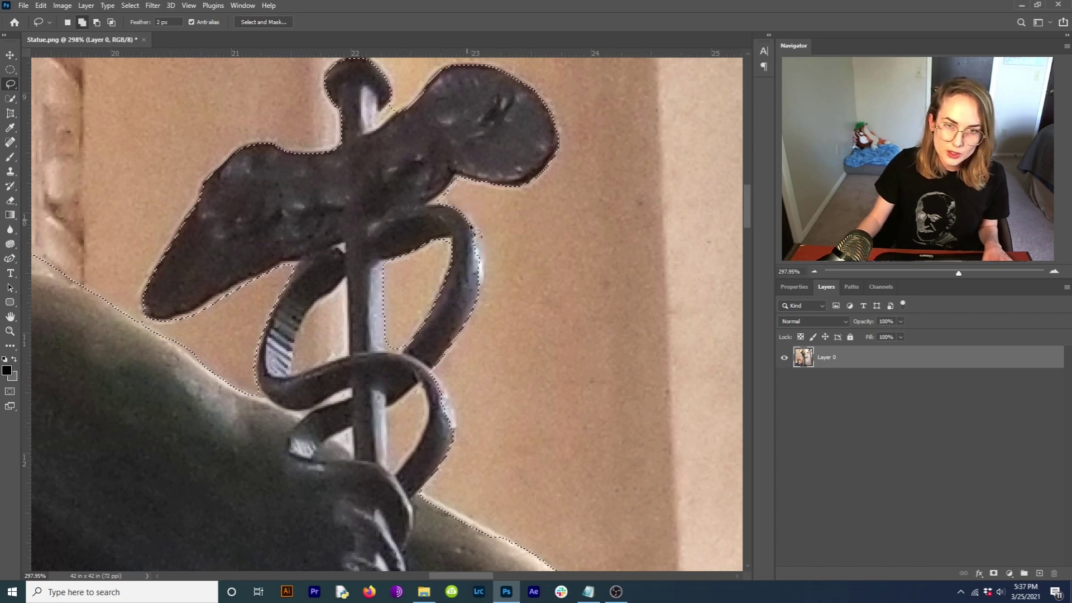
{"action": "left_click_drag", "start_coordinate": [481, 246], "coordinate": [474, 234]}
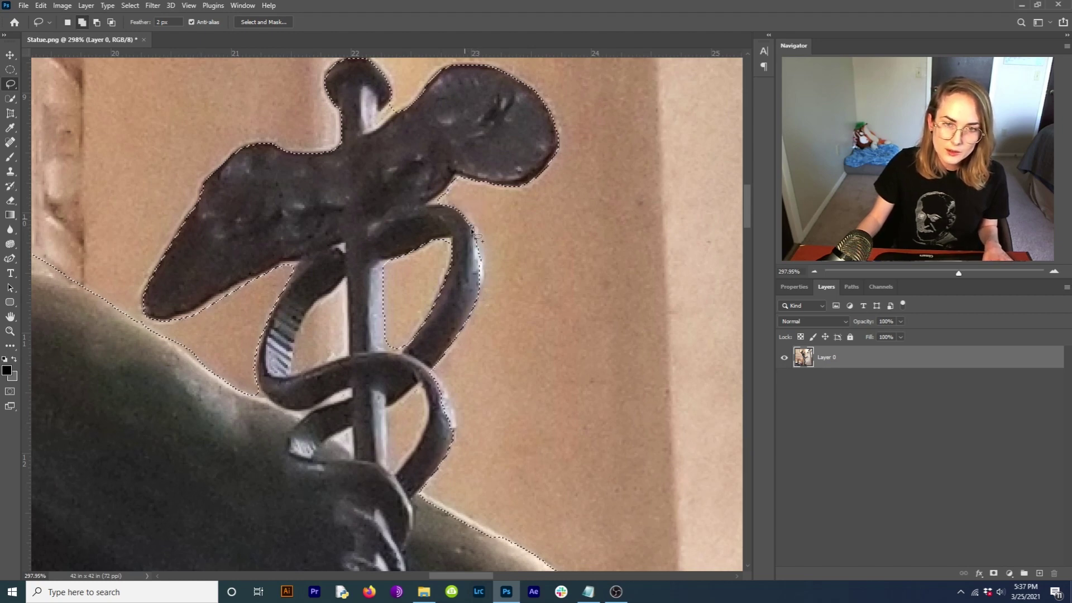
Subtract the background inside the left half of the upper loop and the right half of the staff's lower loop
{"action": "key", "text": "alt"}
{"action": "left_click_drag", "start_coordinate": [344, 280], "coordinate": [313, 309]}
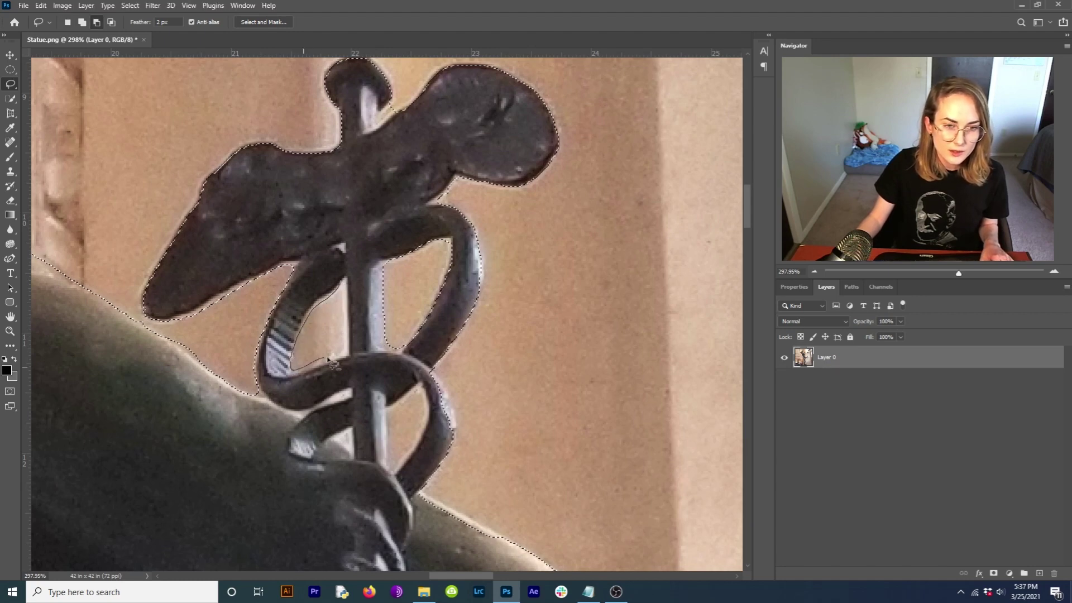
{"action": "left_click_drag", "start_coordinate": [344, 285], "coordinate": [345, 286]}
{"action": "scroll", "coordinate": [495, 314], "scroll_direction": "down", "scroll_amount": 2}
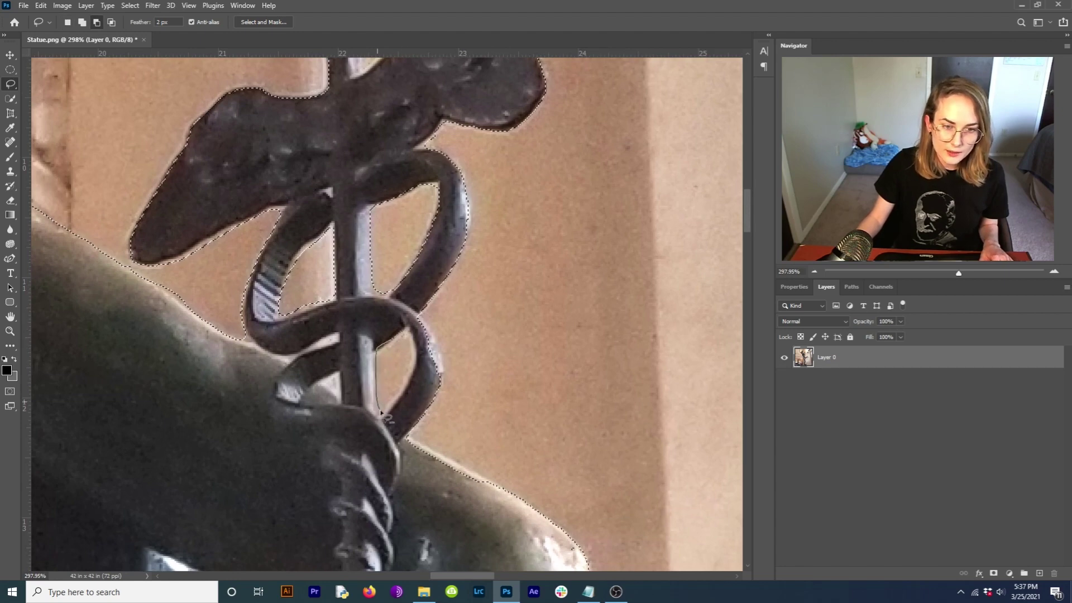
{"action": "left_click_drag", "start_coordinate": [403, 328], "coordinate": [400, 334]}
Refine the selection around the raised foot, subtracting the gap beneath the ankle wing and adding the bright upper side of the foot
{"action": "left_click_drag", "start_coordinate": [502, 329], "coordinate": [453, 256]}
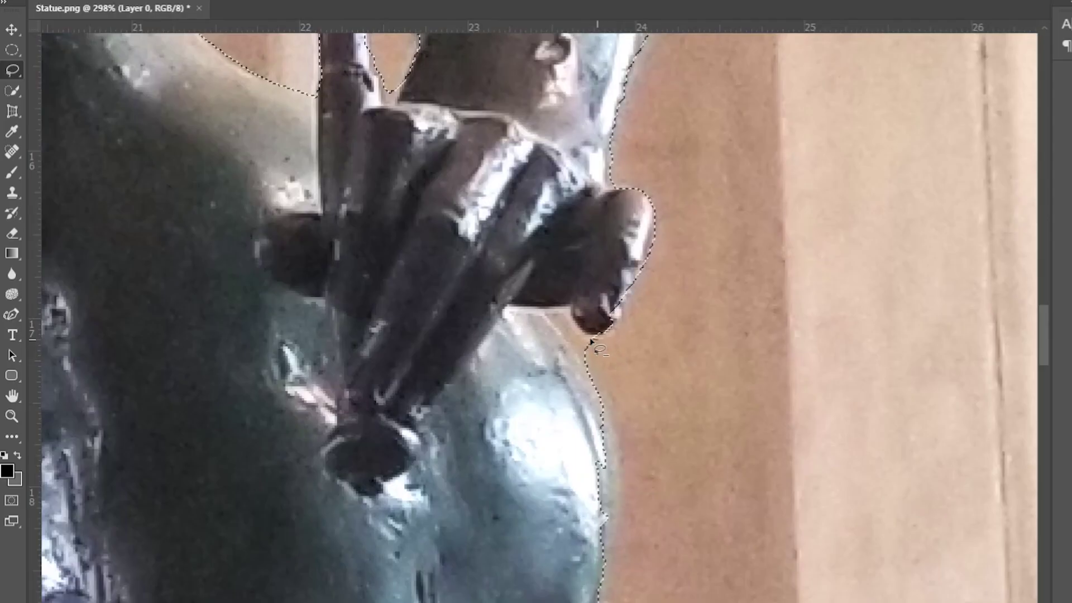
{"action": "left_click_drag", "start_coordinate": [591, 342], "coordinate": [595, 360]}
{"action": "left_click_drag", "start_coordinate": [627, 388], "coordinate": [587, 263]}
{"action": "mouse_move", "coordinate": [501, 191]}
{"action": "left_mouse_down"}
{"action": "mouse_move", "coordinate": [459, 209]}
{"action": "mouse_move", "coordinate": [497, 192]}
{"action": "left_mouse_up"}
{"action": "left_click_drag", "start_coordinate": [574, 551], "coordinate": [424, 256]}
{"action": "left_click_drag", "start_coordinate": [723, 602], "coordinate": [323, 424]}
{"action": "left_click_drag", "start_coordinate": [941, 82], "coordinate": [699, 217]}
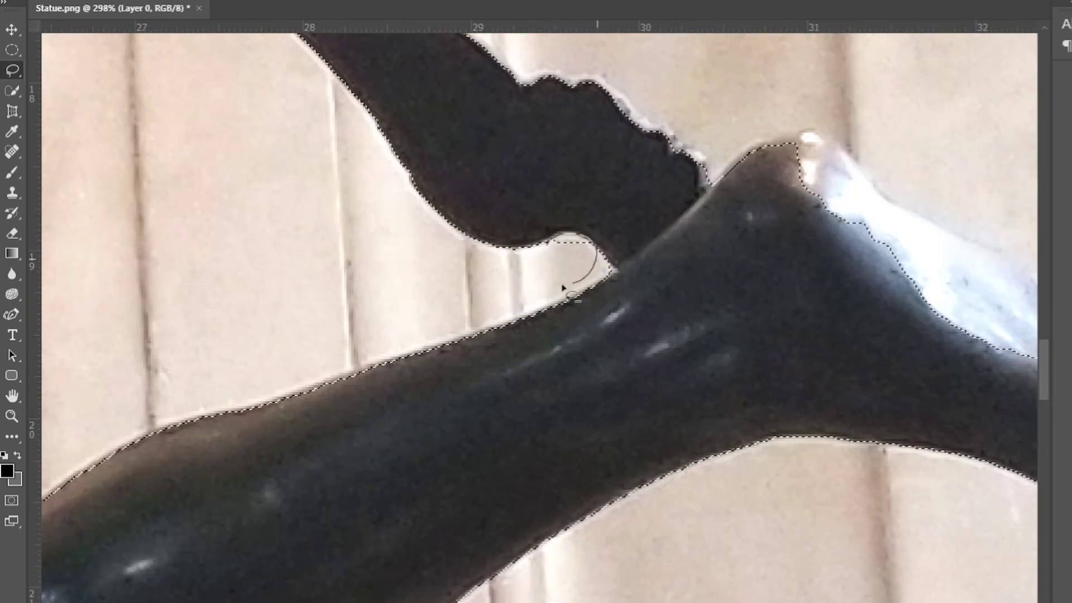
{"action": "mouse_move", "coordinate": [447, 212]}
{"action": "left_mouse_down"}
{"action": "mouse_move", "coordinate": [475, 203]}
{"action": "mouse_move", "coordinate": [752, 378]}
{"action": "mouse_move", "coordinate": [627, 352]}
{"action": "left_mouse_up"}
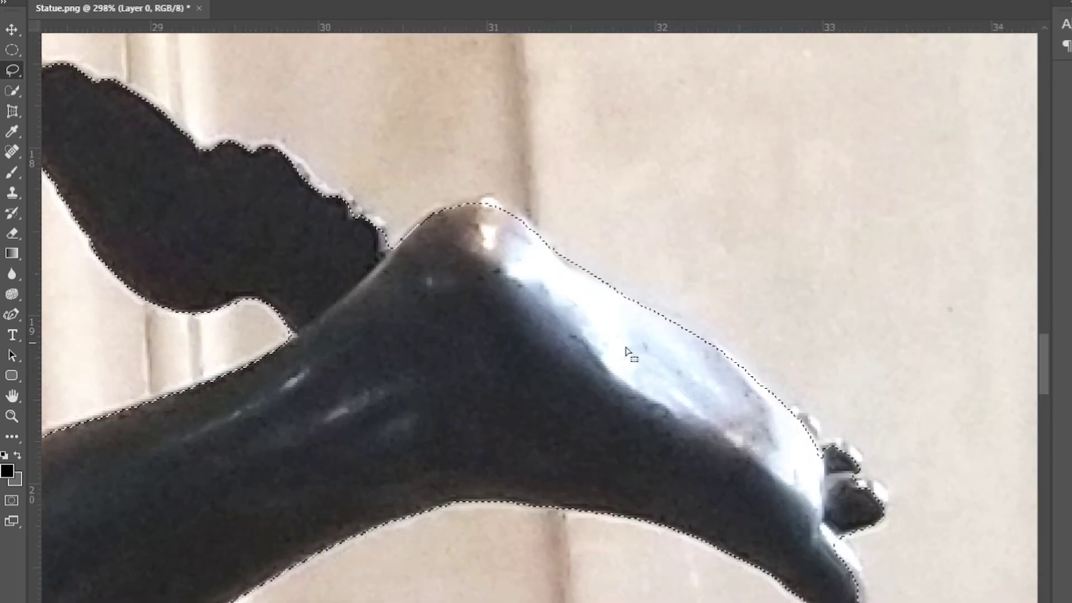
{"action": "left_click_drag", "start_coordinate": [750, 373], "coordinate": [506, 311]}
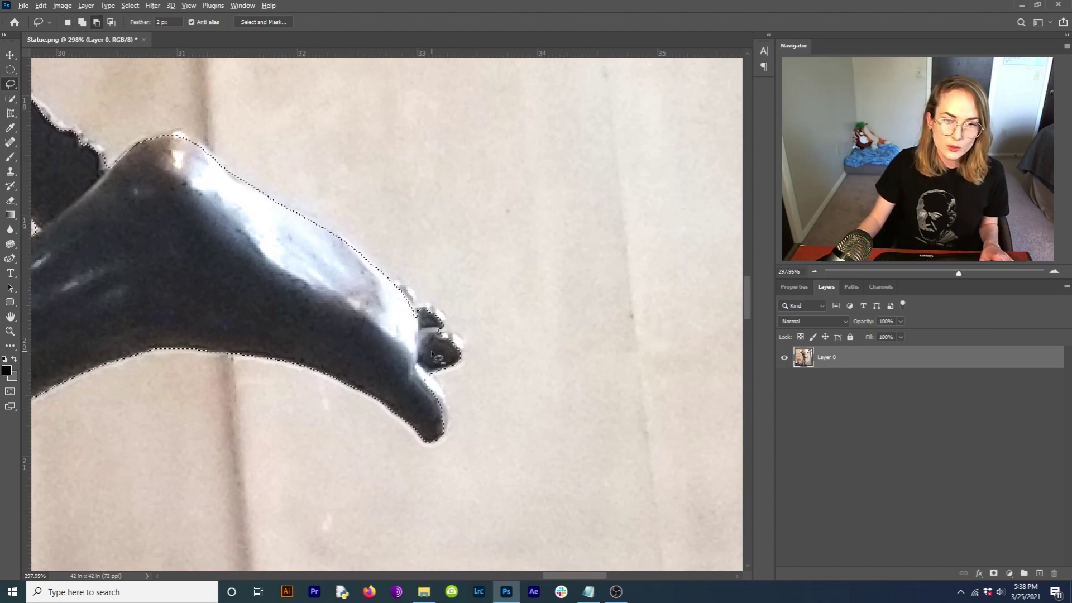
Add the bright outer edges of the raised foot's small toes to the selection with the Lasso tool
{"action": "scroll", "coordinate": [435, 357], "scroll_direction": "up", "scroll_amount": 4}
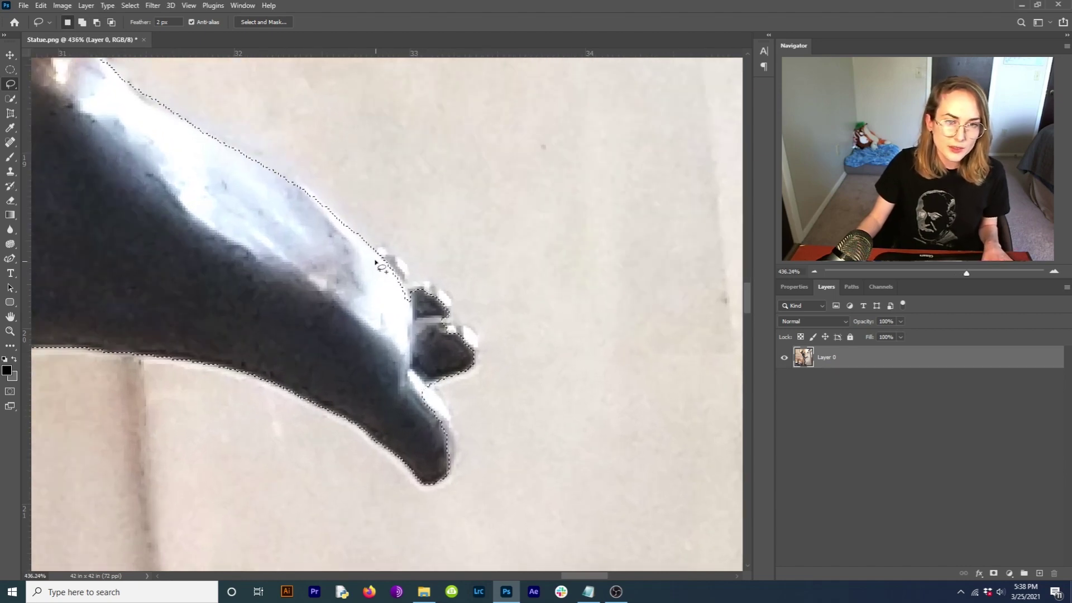
{"action": "mouse_move", "coordinate": [375, 261]}
{"action": "left_mouse_down", "text": "shift"}
{"action": "mouse_move", "coordinate": [392, 256]}
{"action": "mouse_move", "coordinate": [406, 272]}
{"action": "left_mouse_up", "text": "shift"}
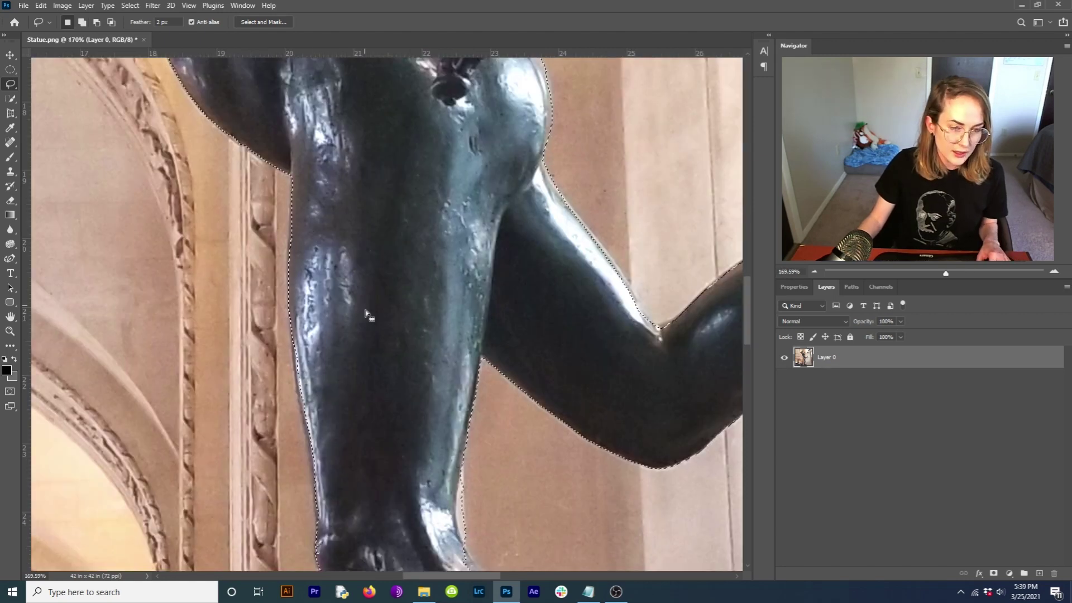
{"action": "left_click_drag", "start_coordinate": [368, 315], "coordinate": [317, 204]}
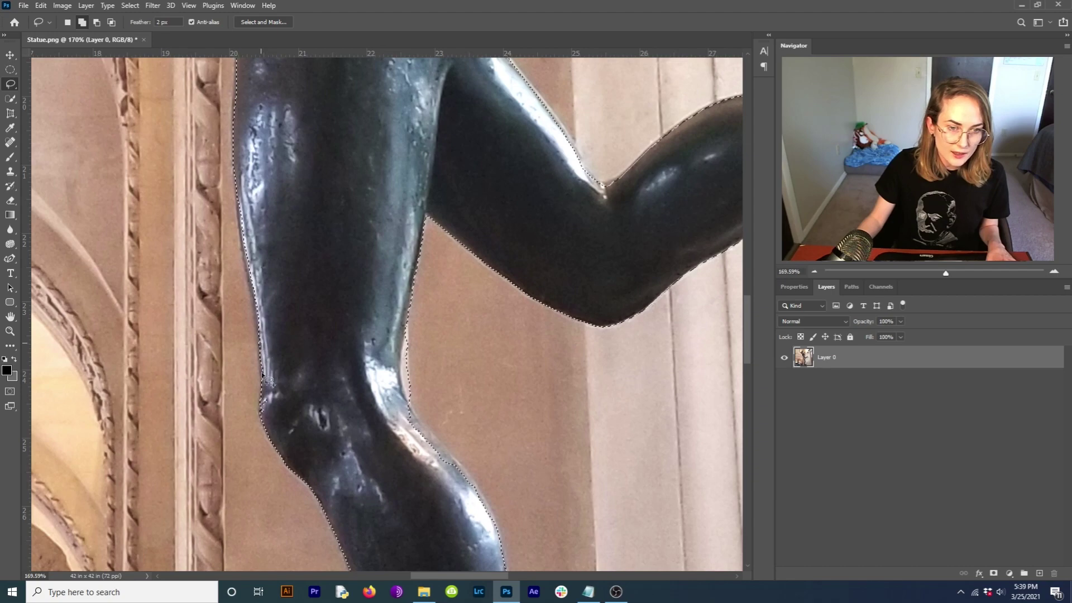
{"action": "left_click_drag", "start_coordinate": [413, 396], "coordinate": [409, 335]}
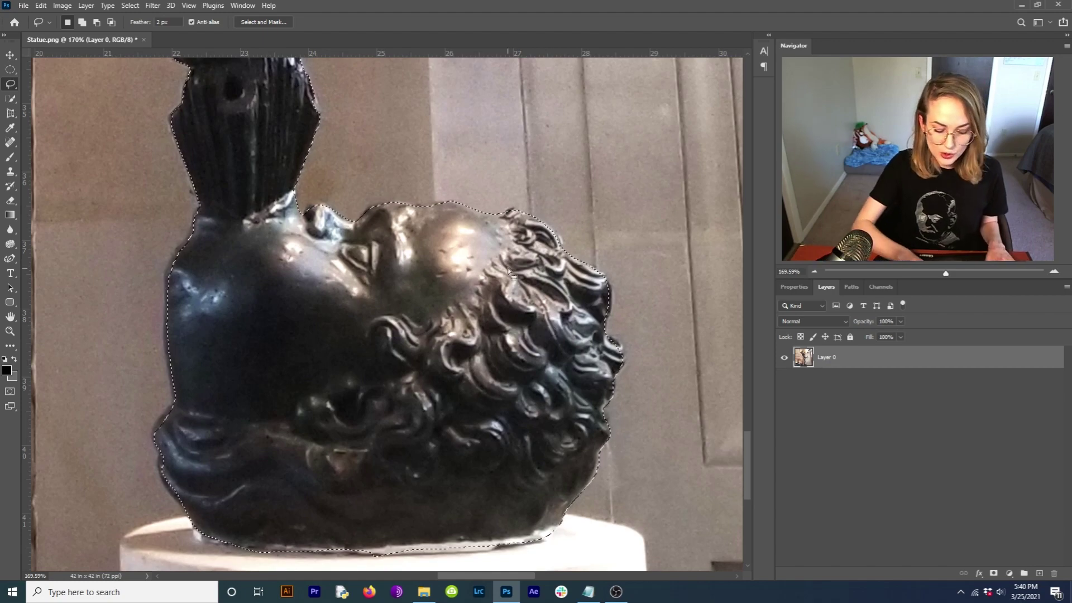
Open the whole statue's selection in Select and Mask, preview it as Overlay, and return to the Black & White view
{"action": "key", "text": "ctrl+0"}
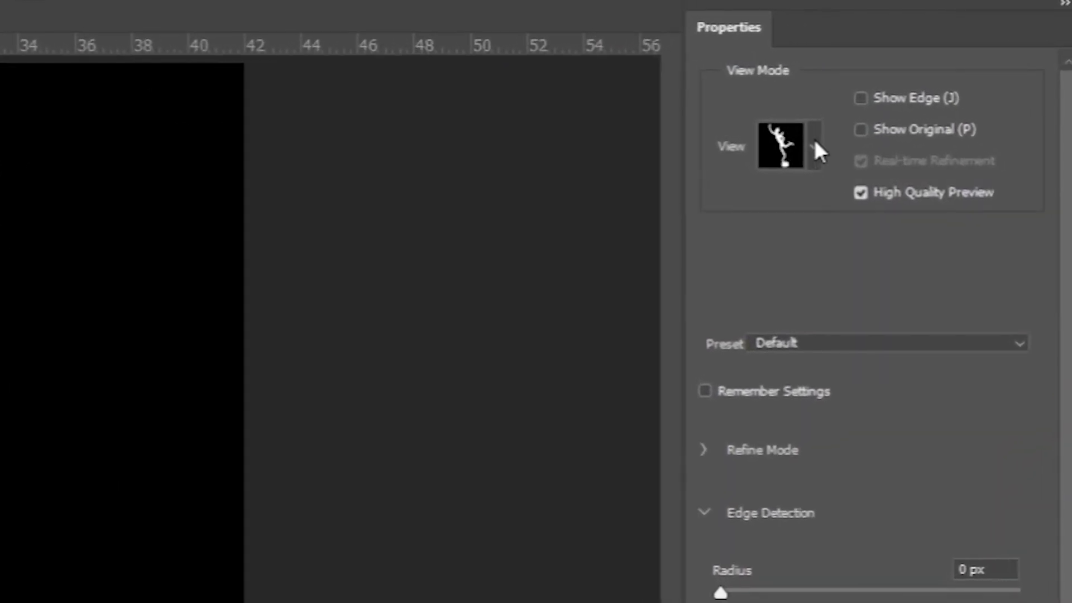
{"action": "left_click", "coordinate": [815, 146]}
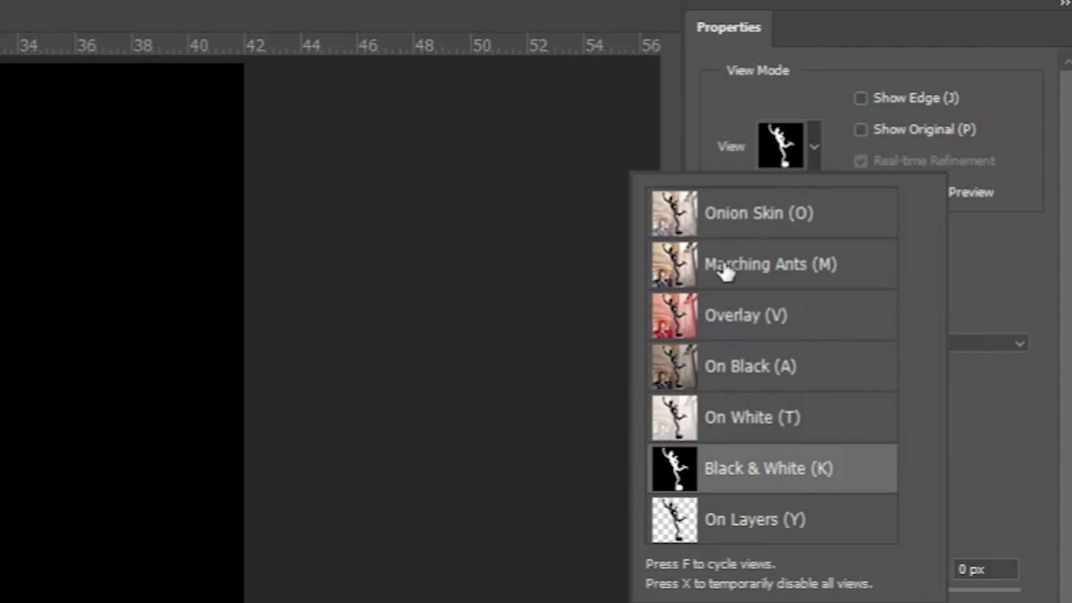
{"action": "left_click", "coordinate": [731, 317]}
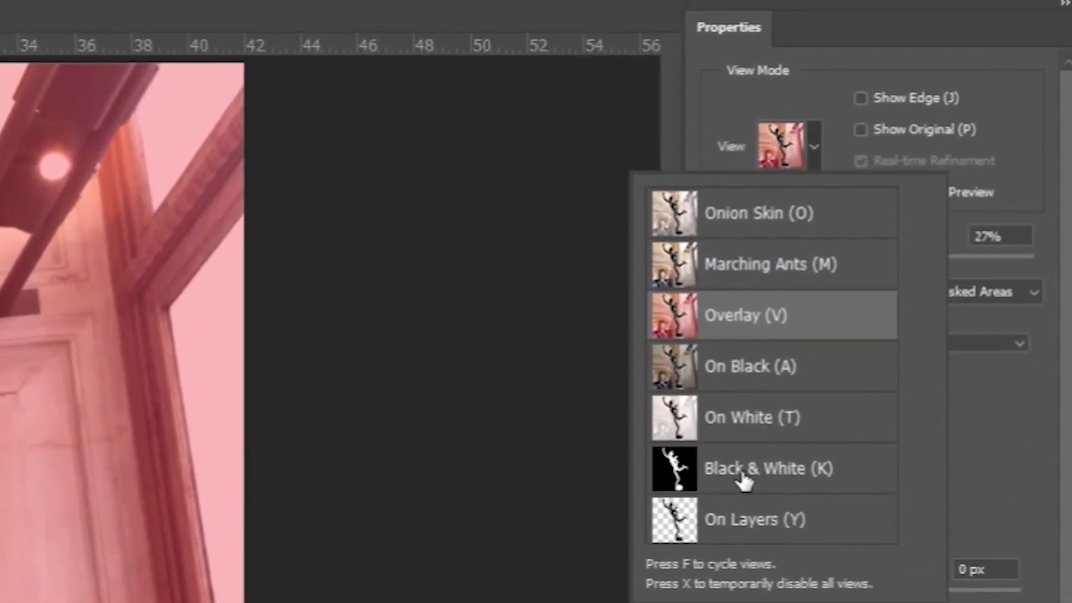
{"action": "left_click", "coordinate": [743, 476]}
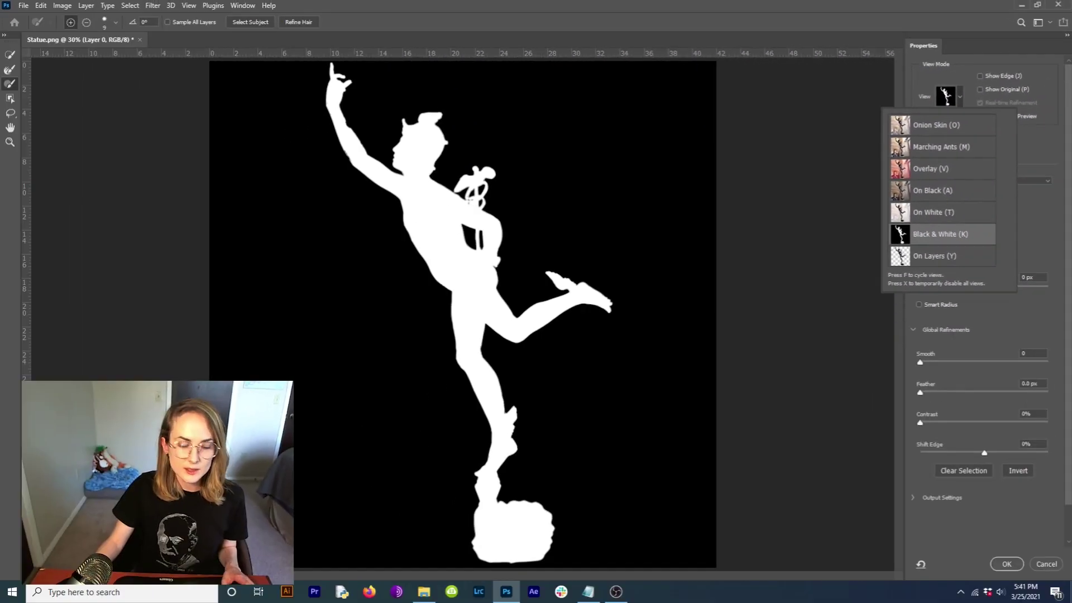
Set the mask brush to a 15 px diameter and 81% hardness for touching up the raised forearm
{"action": "key", "text": "alt"}
{"action": "scroll", "coordinate": [350, 106], "scroll_direction": "up", "scroll_amount": 11}
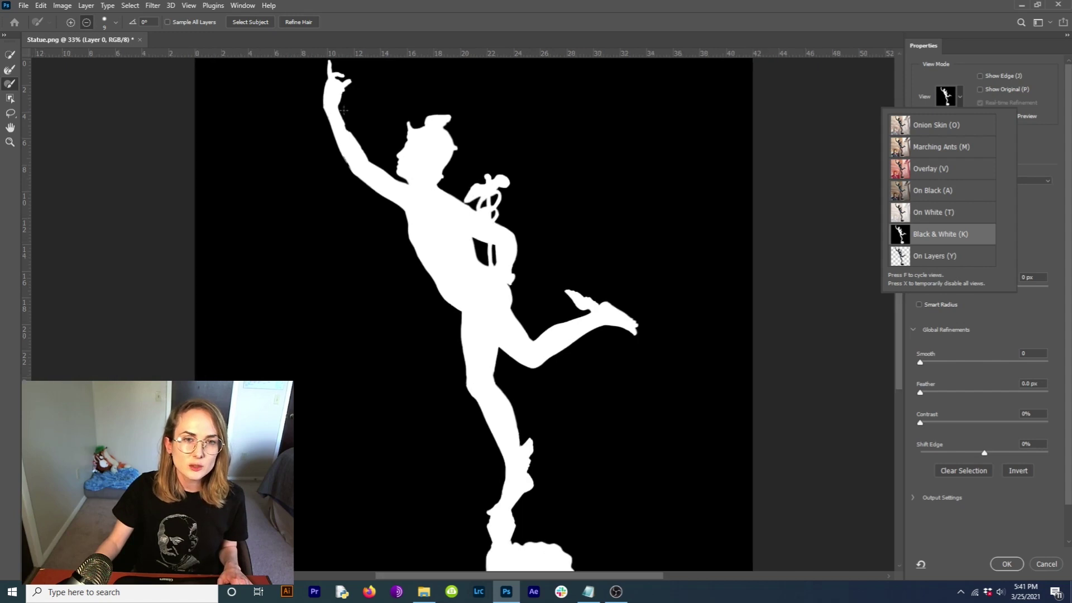
{"action": "scroll", "coordinate": [346, 138], "scroll_direction": "up", "scroll_amount": 2}
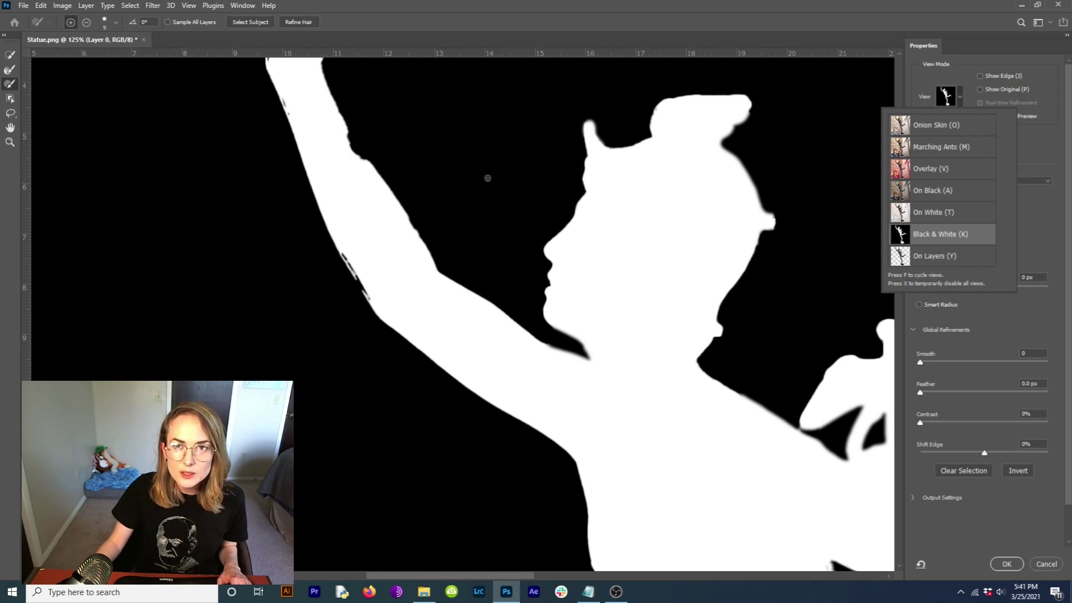
{"action": "left_click_drag", "start_coordinate": [541, 146], "coordinate": [468, 267]}
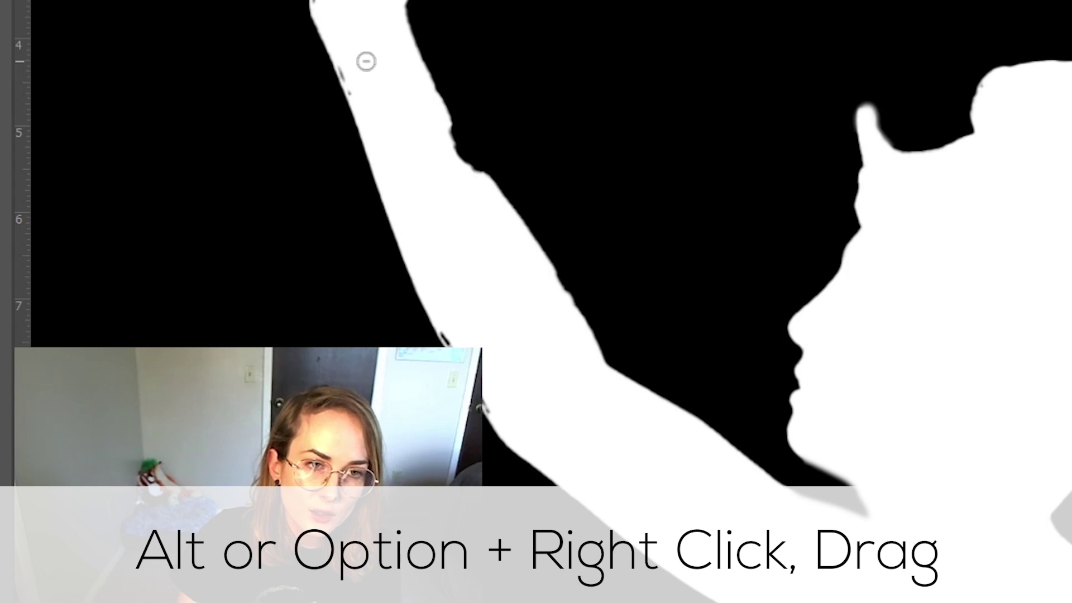
{"action": "right_click", "coordinate": [366, 61], "text": "alt"}
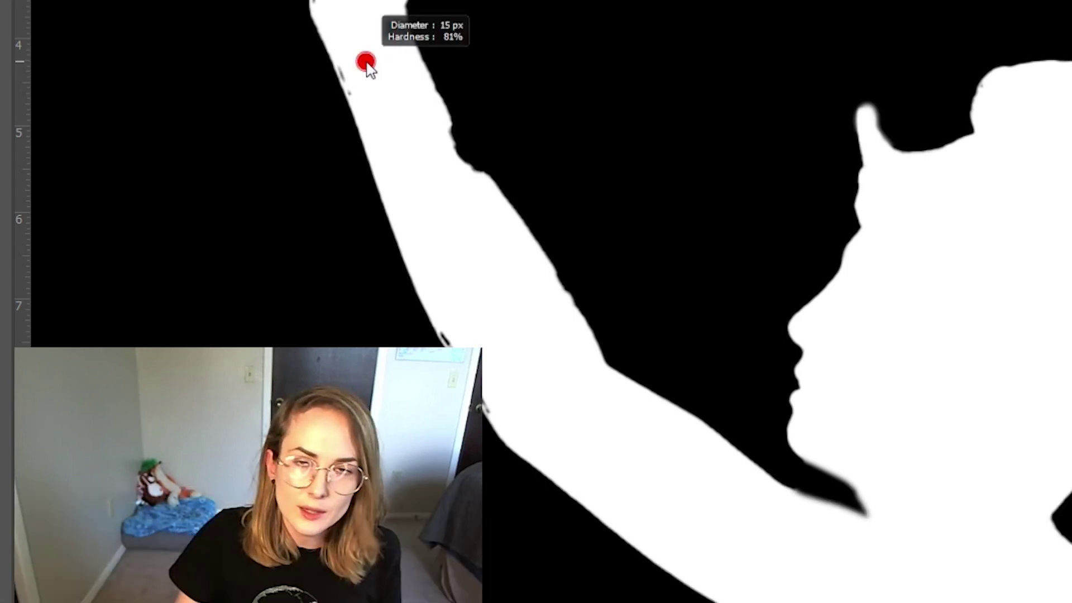
{"action": "mouse_move", "coordinate": [367, 63]}
{"action": "left_mouse_down"}
{"action": "mouse_move", "coordinate": [381, 60]}
{"action": "mouse_move", "coordinate": [367, 62]}
{"action": "left_mouse_up"}
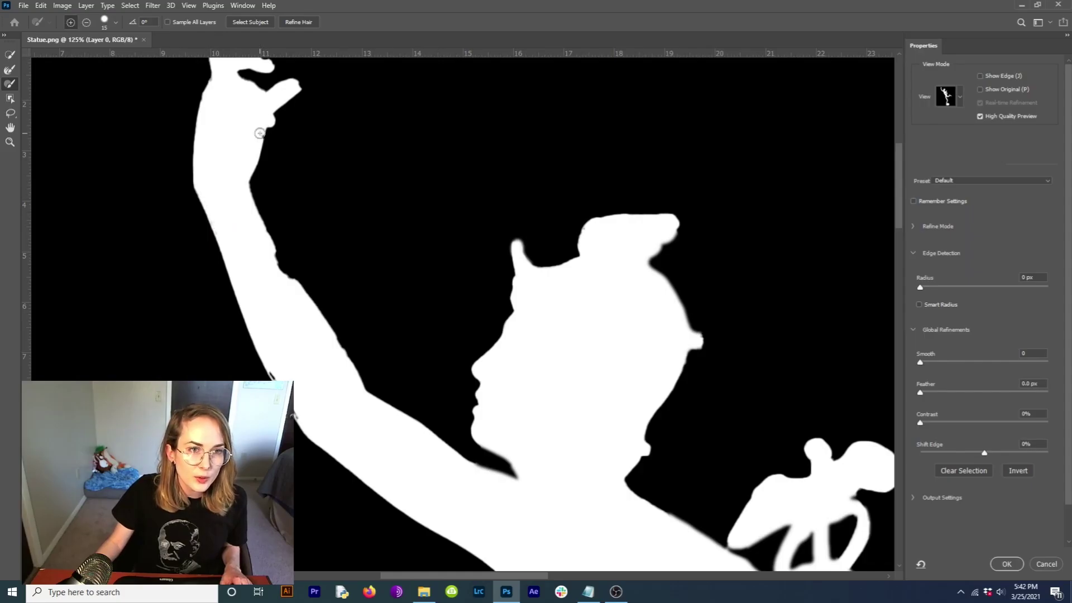
Paint over the dark gaps along the raised forearm's outer edge and smooth its bumpy inner edge in the mask
{"action": "scroll", "coordinate": [291, 416], "scroll_direction": "up", "scroll_amount": 5}
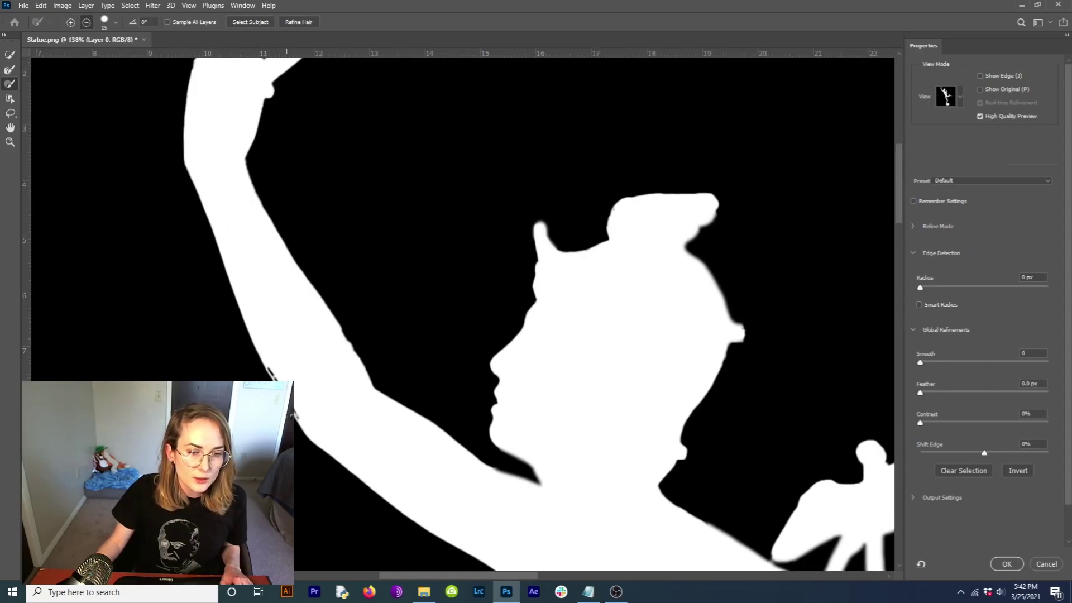
{"action": "scroll", "coordinate": [333, 360], "scroll_direction": "up", "scroll_amount": 1}
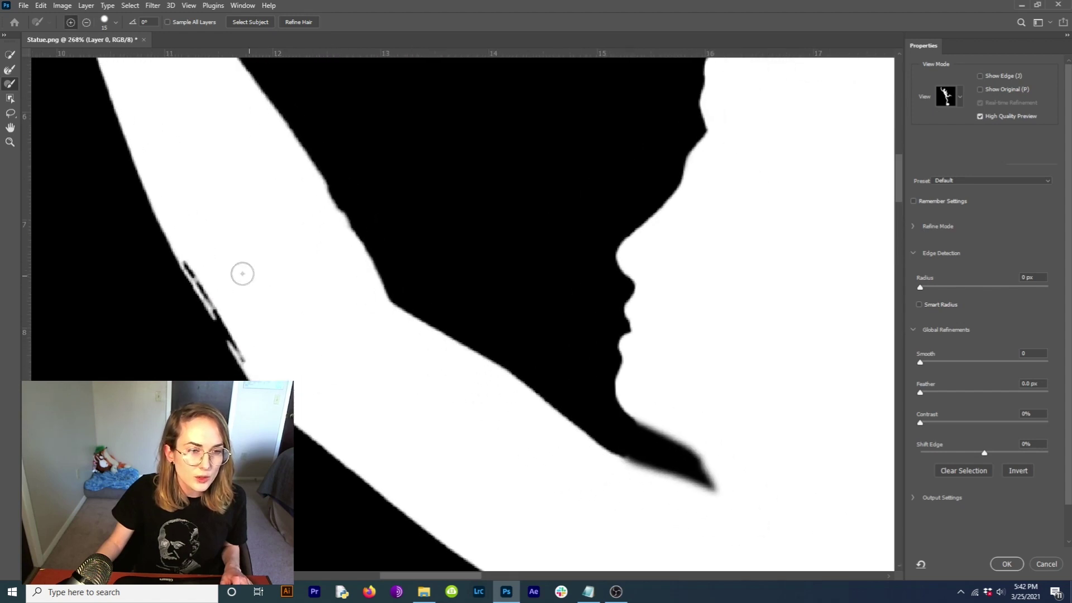
{"action": "left_click_drag", "start_coordinate": [192, 261], "coordinate": [243, 350]}
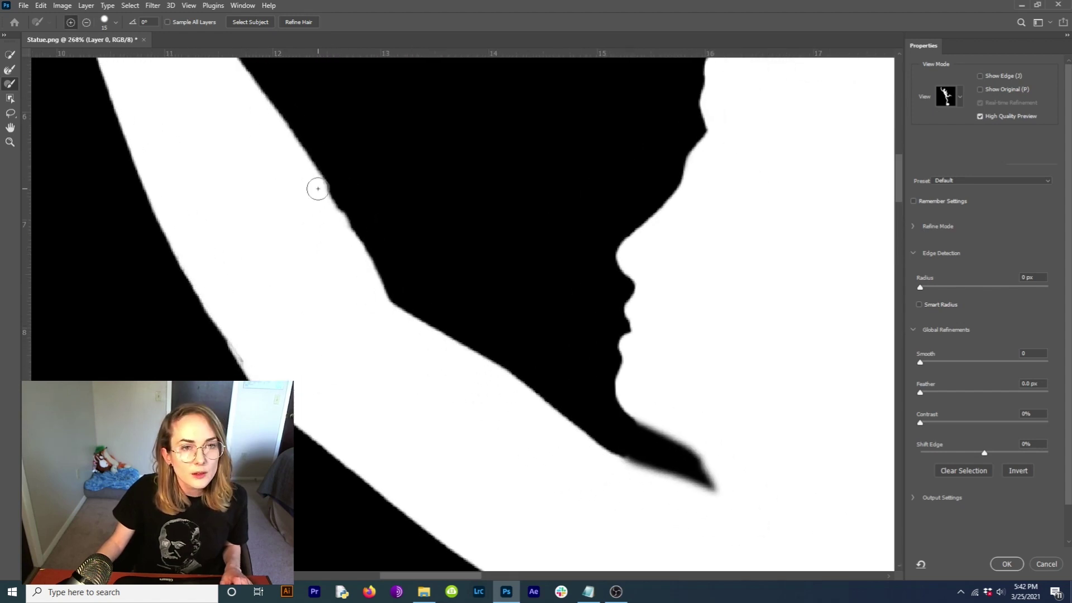
{"action": "left_click_drag", "start_coordinate": [218, 307], "coordinate": [256, 373]}
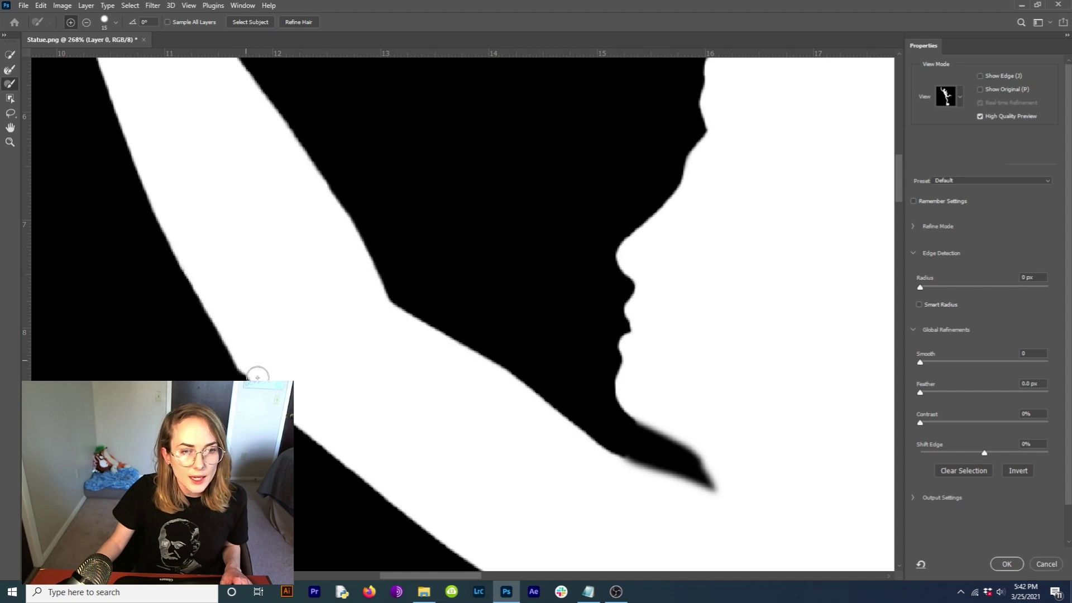
Paint the uneven tips of the raised hand's curled finger and thumb into the mask to round them off
{"action": "left_click_drag", "start_coordinate": [363, 298], "coordinate": [413, 407]}
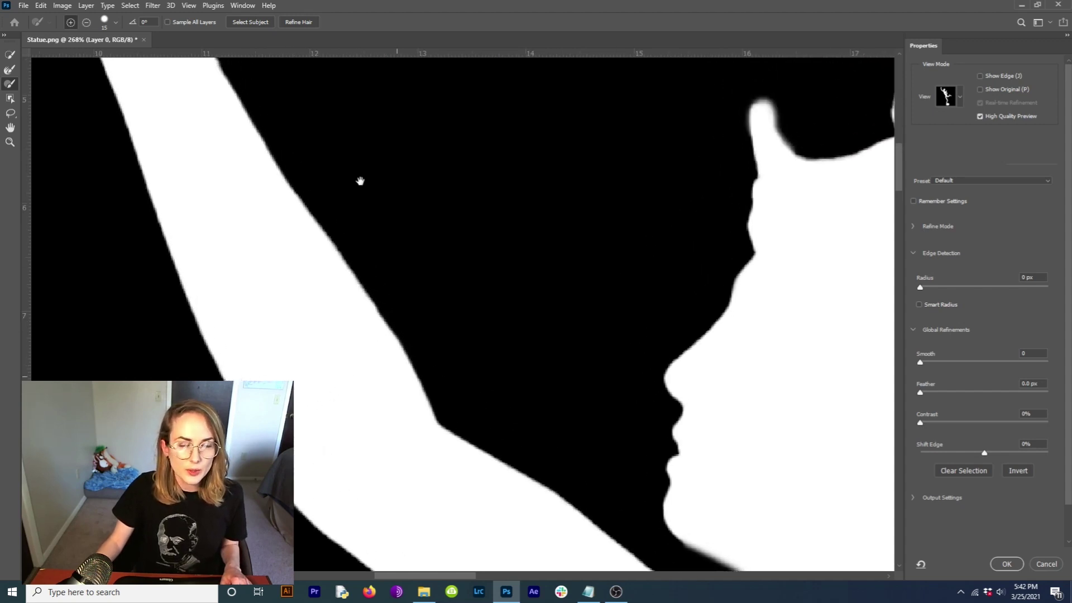
{"action": "left_click_drag", "start_coordinate": [359, 182], "coordinate": [475, 519]}
{"action": "left_click_drag", "start_coordinate": [431, 282], "coordinate": [404, 358]}
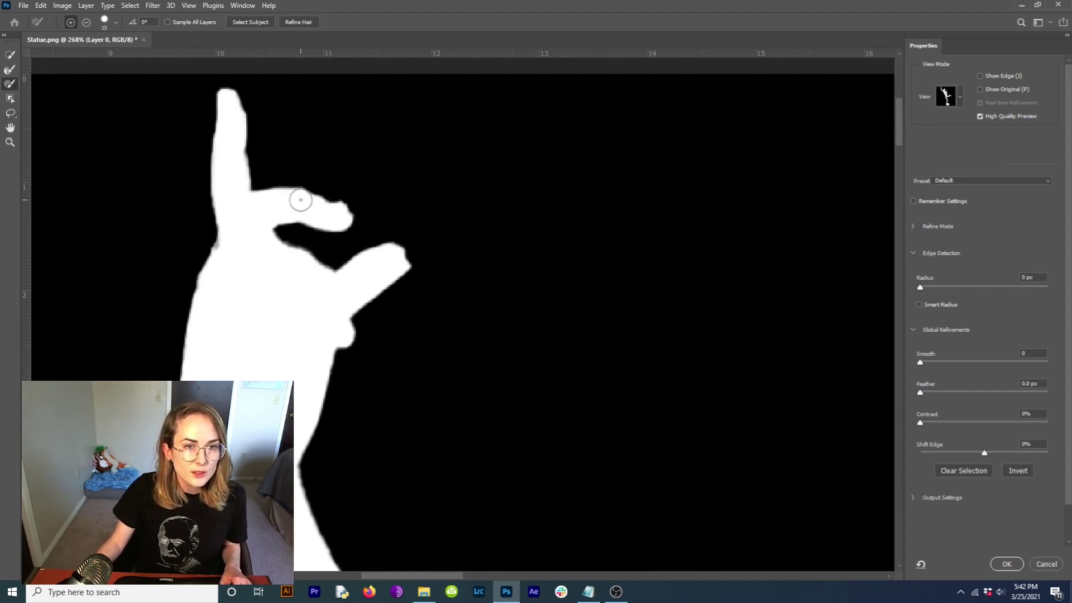
{"action": "left_click_drag", "start_coordinate": [342, 212], "coordinate": [330, 213]}
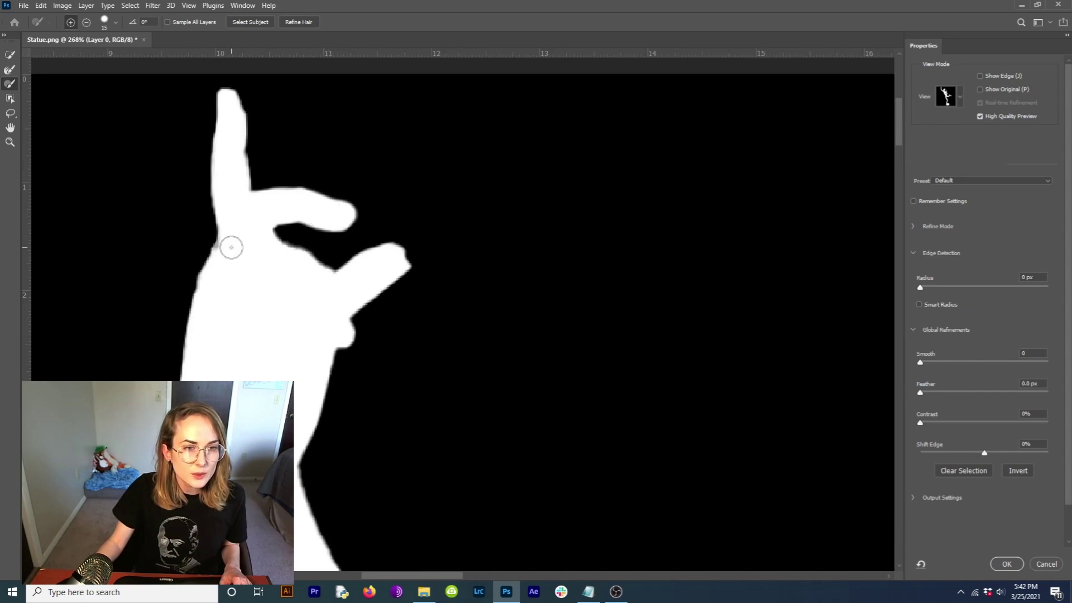
{"action": "left_click_drag", "start_coordinate": [399, 269], "coordinate": [398, 261]}
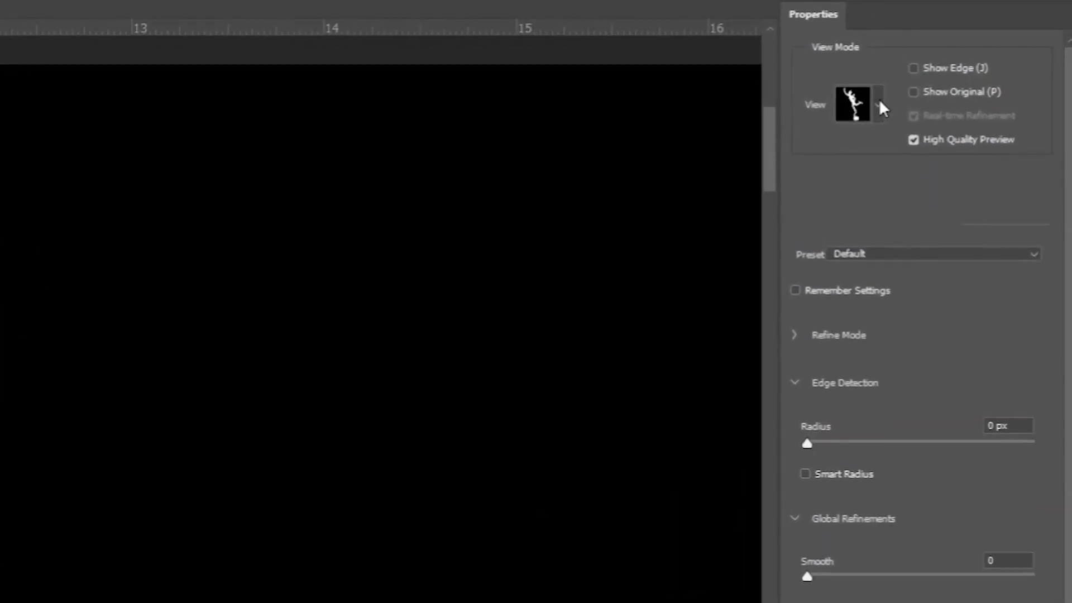
Check the mask around the raised hand and head against the photo in Overlay view, and return to Black & White
{"action": "left_click", "coordinate": [960, 98]}
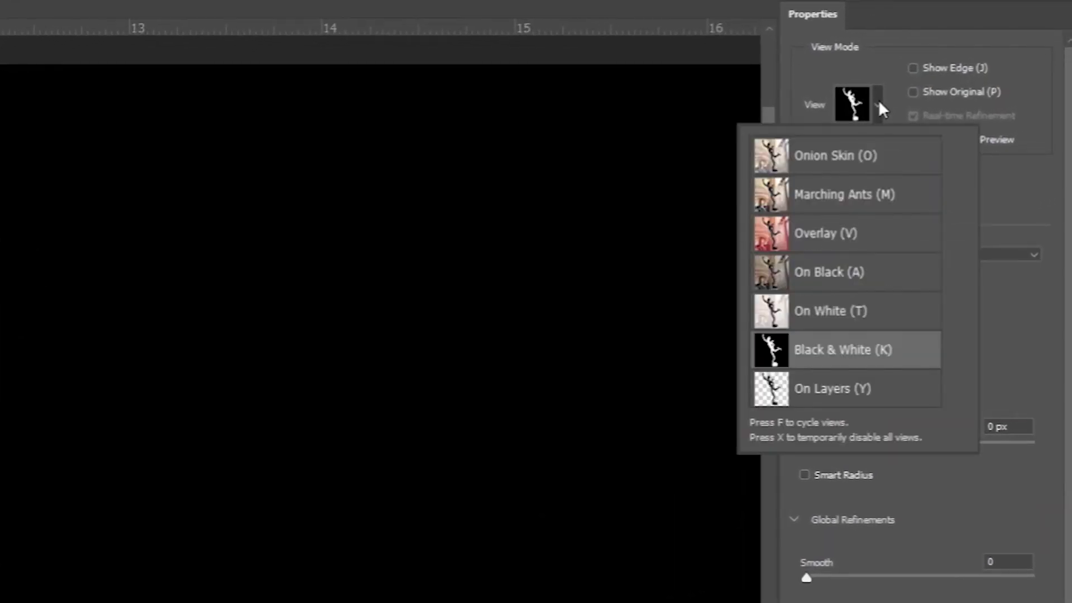
{"action": "left_click", "coordinate": [816, 243]}
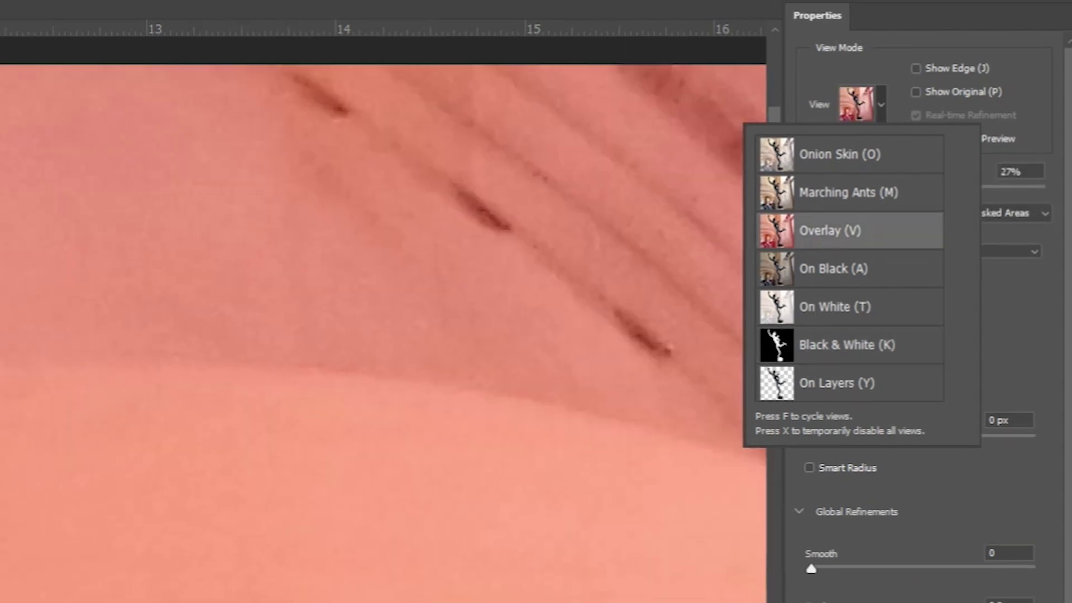
{"action": "left_click", "coordinate": [62, 337]}
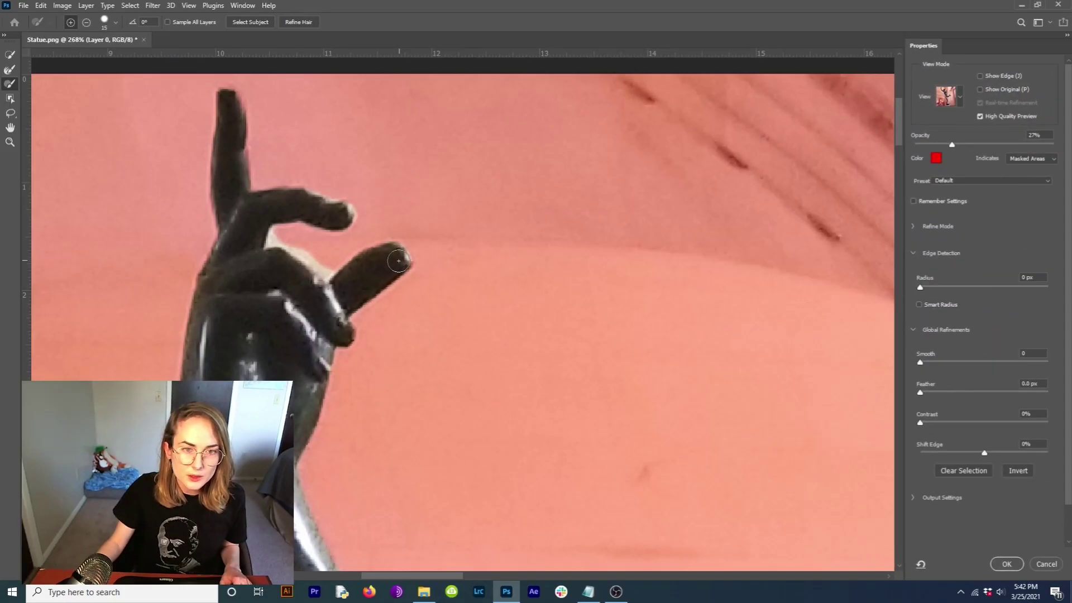
{"action": "scroll", "coordinate": [561, 381], "scroll_direction": "down", "scroll_amount": 10}
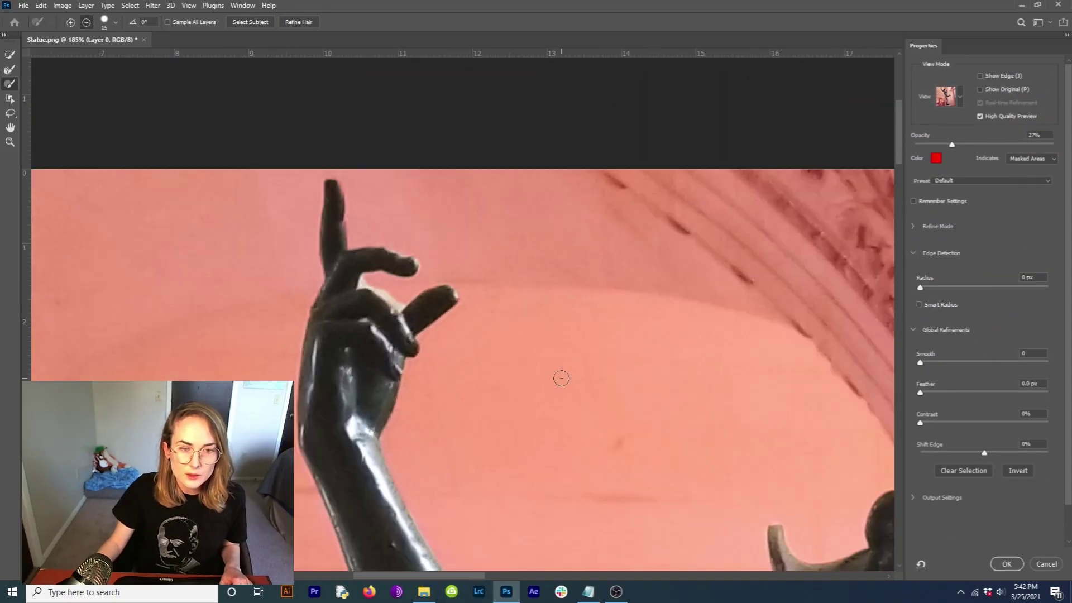
{"action": "left_click_drag", "start_coordinate": [758, 446], "coordinate": [408, 228]}
{"action": "left_click_drag", "start_coordinate": [474, 407], "coordinate": [379, 239]}
{"action": "left_click", "coordinate": [946, 96]}
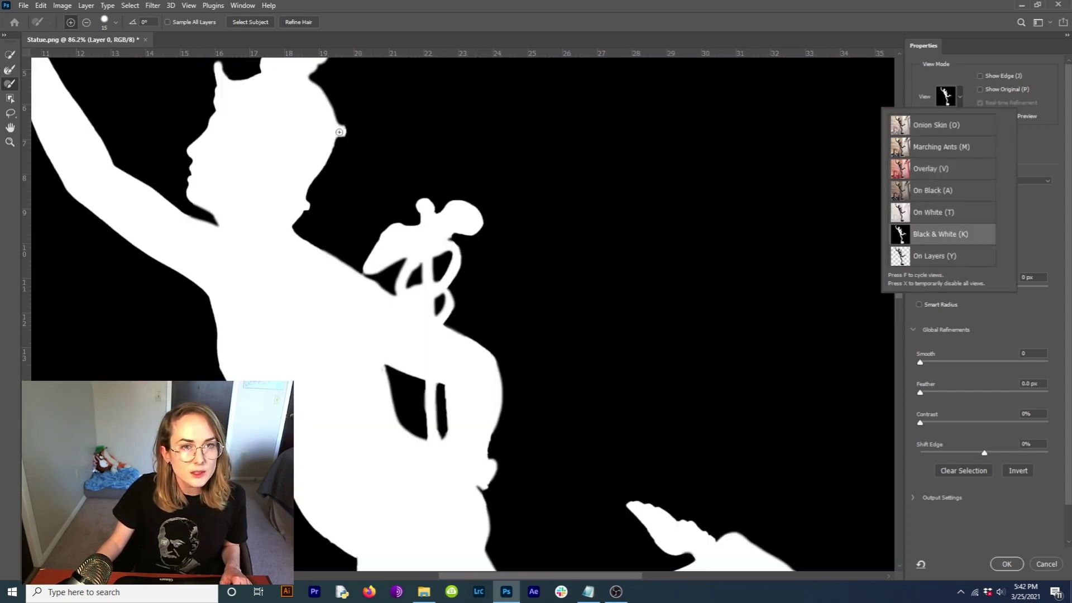
Examine the mask edges in Black & White from the head and staff down the torso and standing leg to the base
{"action": "left_click_drag", "start_coordinate": [509, 373], "coordinate": [467, 312]}
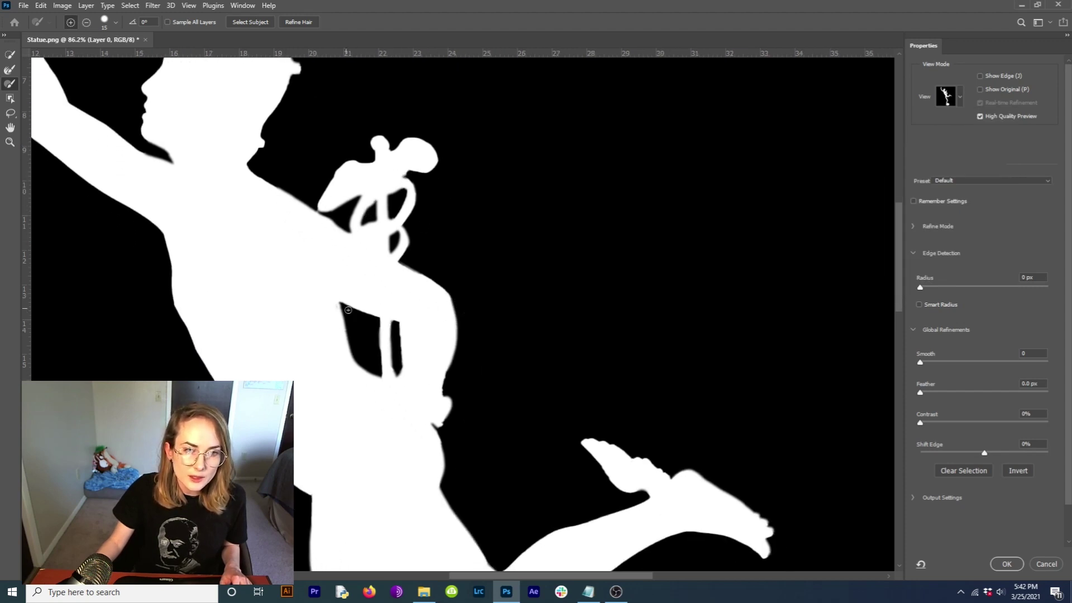
{"action": "scroll", "coordinate": [346, 308], "scroll_direction": "up", "scroll_amount": 3}
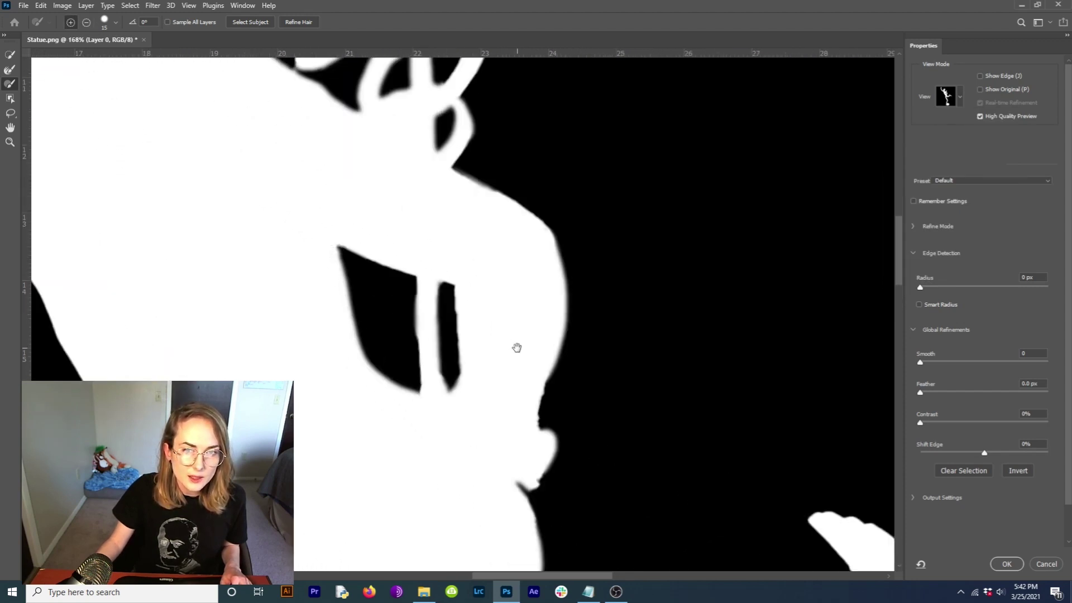
{"action": "left_click_drag", "start_coordinate": [516, 348], "coordinate": [499, 231]}
{"action": "left_click_drag", "start_coordinate": [344, 381], "coordinate": [501, 349]}
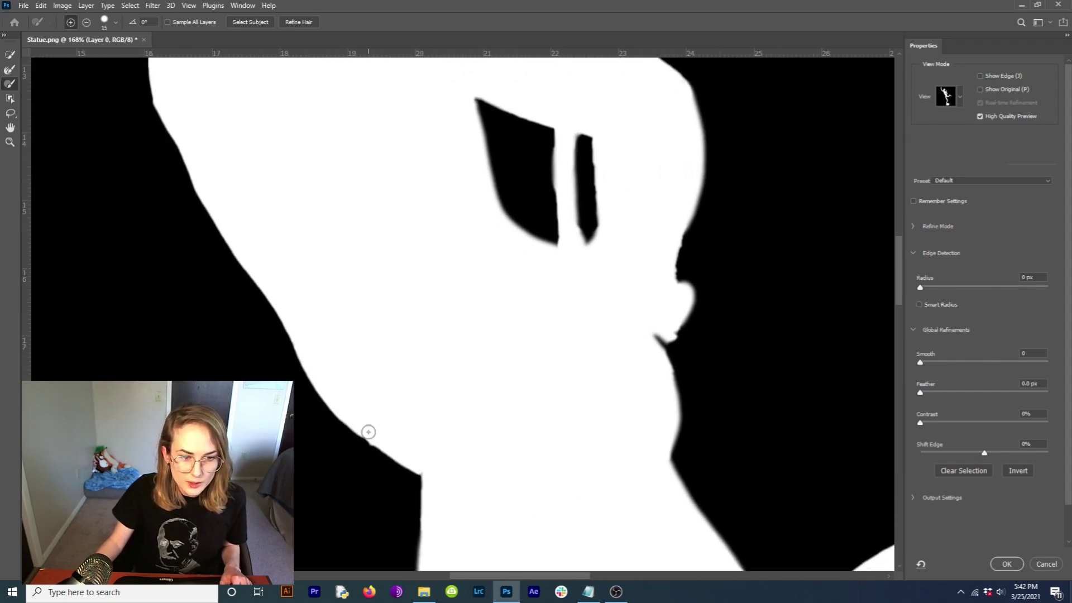
{"action": "left_click_drag", "start_coordinate": [441, 492], "coordinate": [308, 137]}
{"action": "left_click_drag", "start_coordinate": [416, 369], "coordinate": [313, 157]}
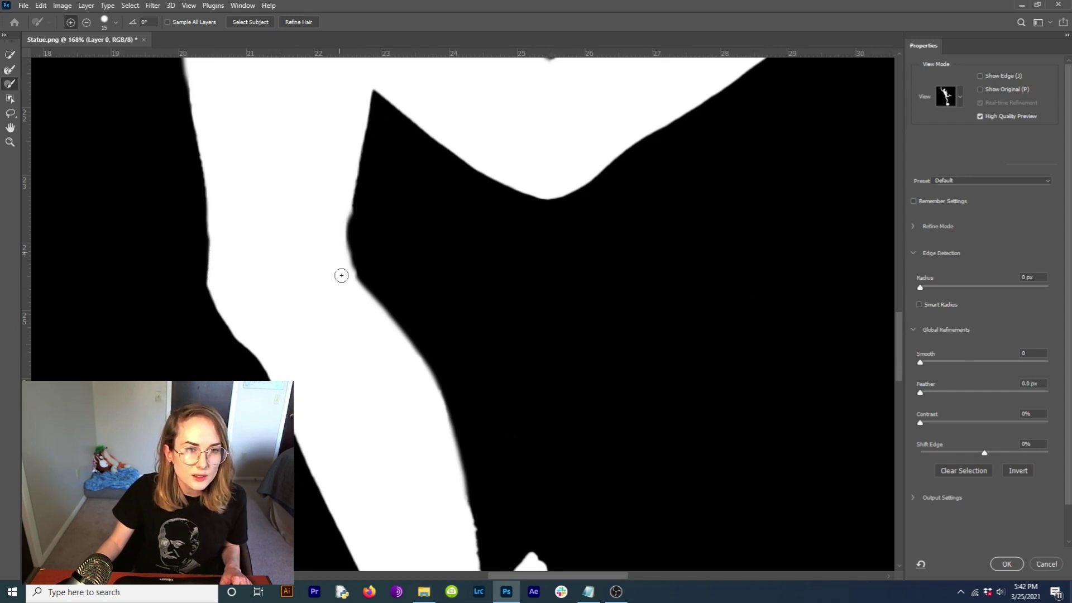
{"action": "scroll", "coordinate": [434, 162], "scroll_direction": "down", "scroll_amount": 4}
{"action": "scroll", "coordinate": [434, 162], "scroll_direction": "right", "scroll_amount": 1}
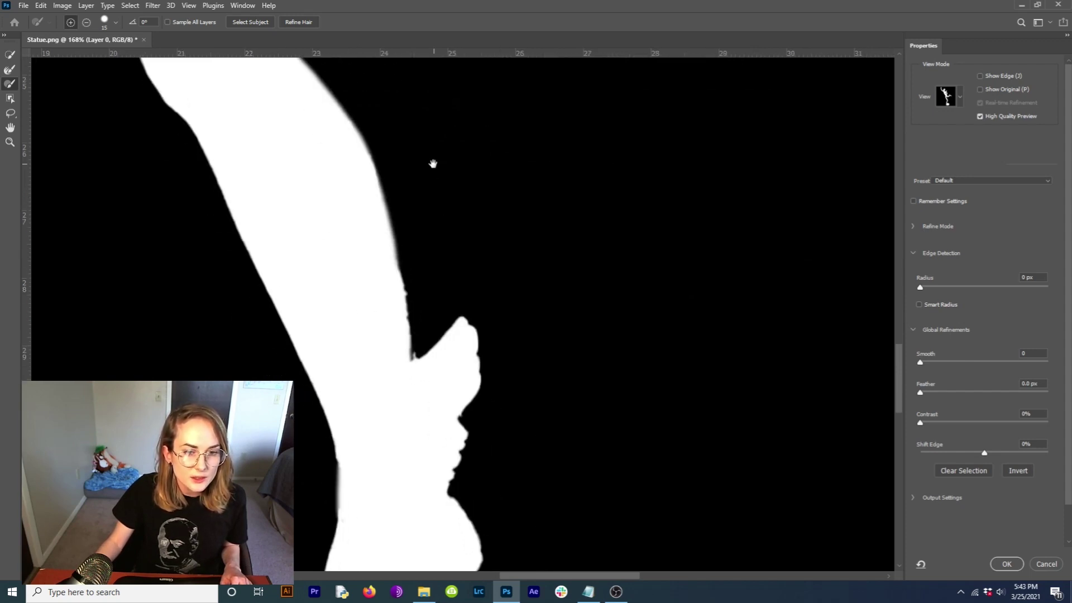
{"action": "scroll", "coordinate": [408, 358], "scroll_direction": "down", "scroll_amount": 6}
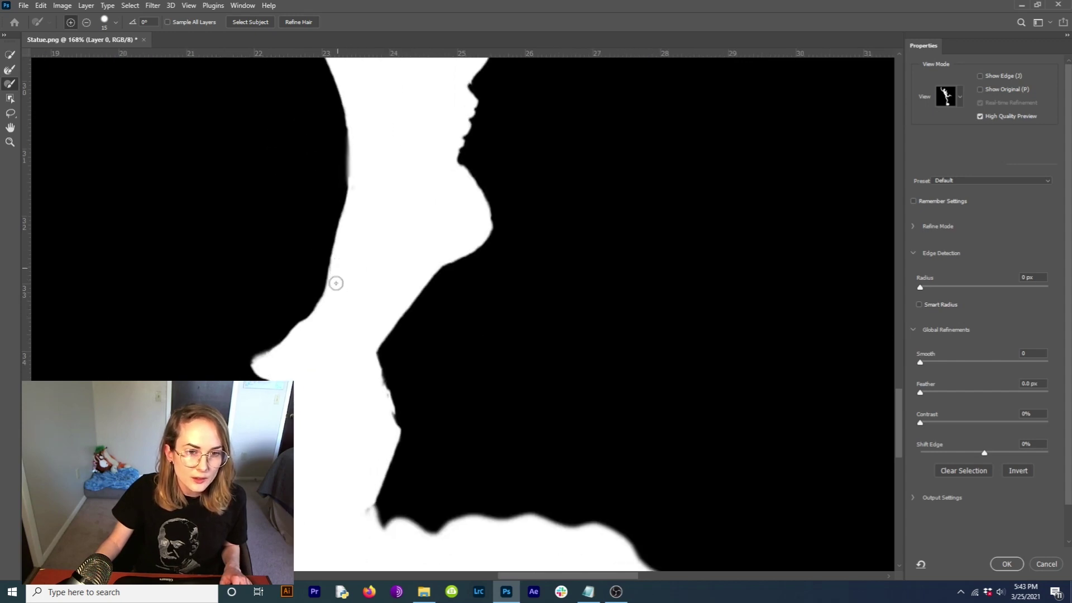
{"action": "scroll", "coordinate": [336, 283], "scroll_direction": "down", "scroll_amount": 2}
{"action": "scroll", "coordinate": [306, 223], "scroll_direction": "left", "scroll_amount": 1}
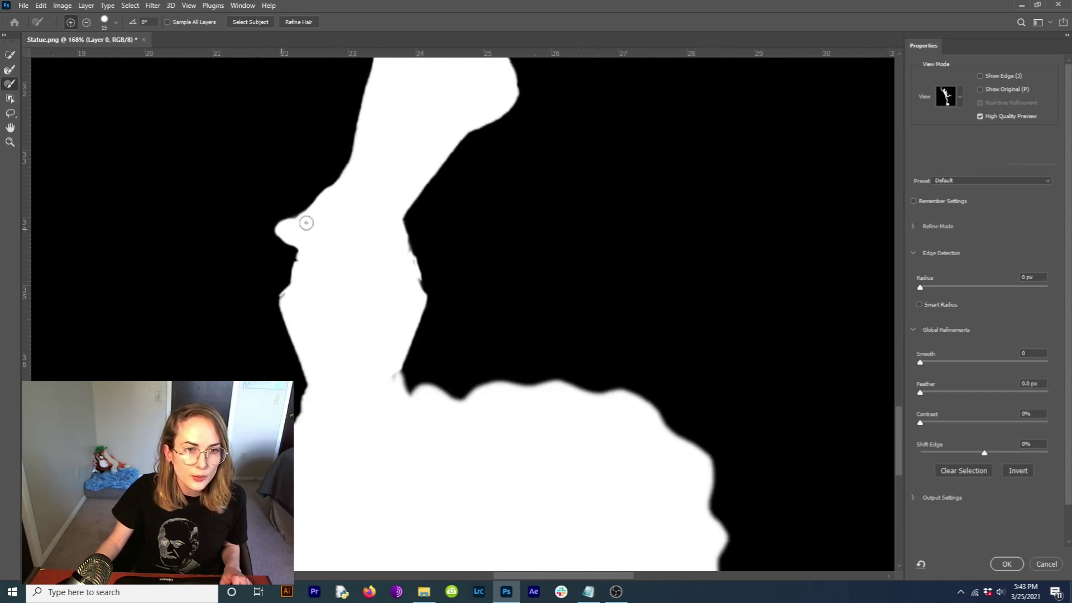
Switch the mask preview to Overlay and check the edges around the standing foot, ankle wing and lower leg
{"action": "left_click", "coordinate": [960, 98]}
{"action": "left_click", "coordinate": [935, 176]}
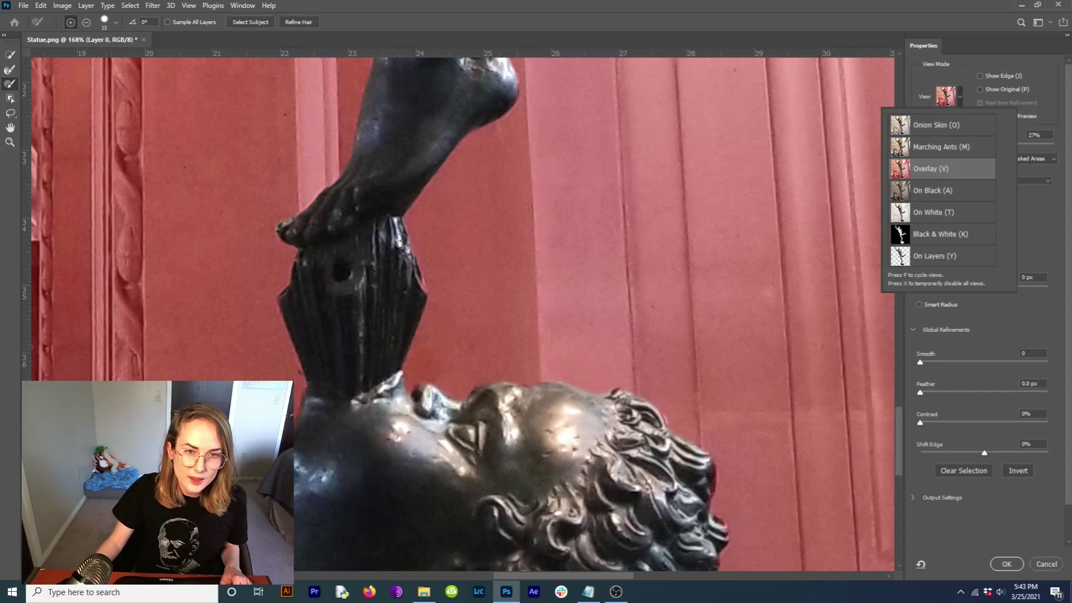
{"action": "left_click", "coordinate": [401, 240]}
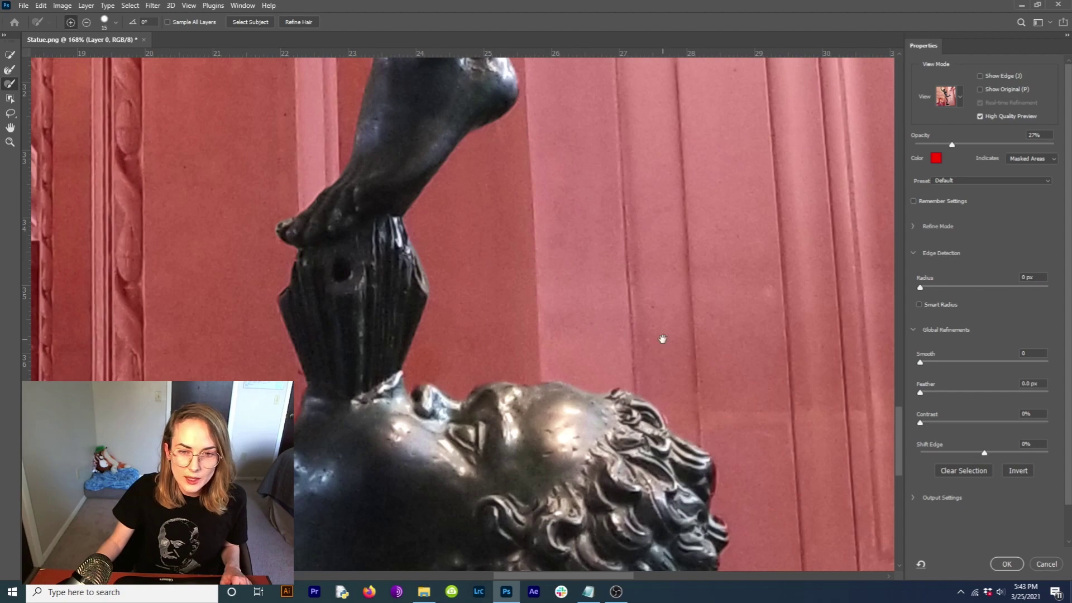
{"action": "left_click_drag", "start_coordinate": [662, 339], "coordinate": [522, 133]}
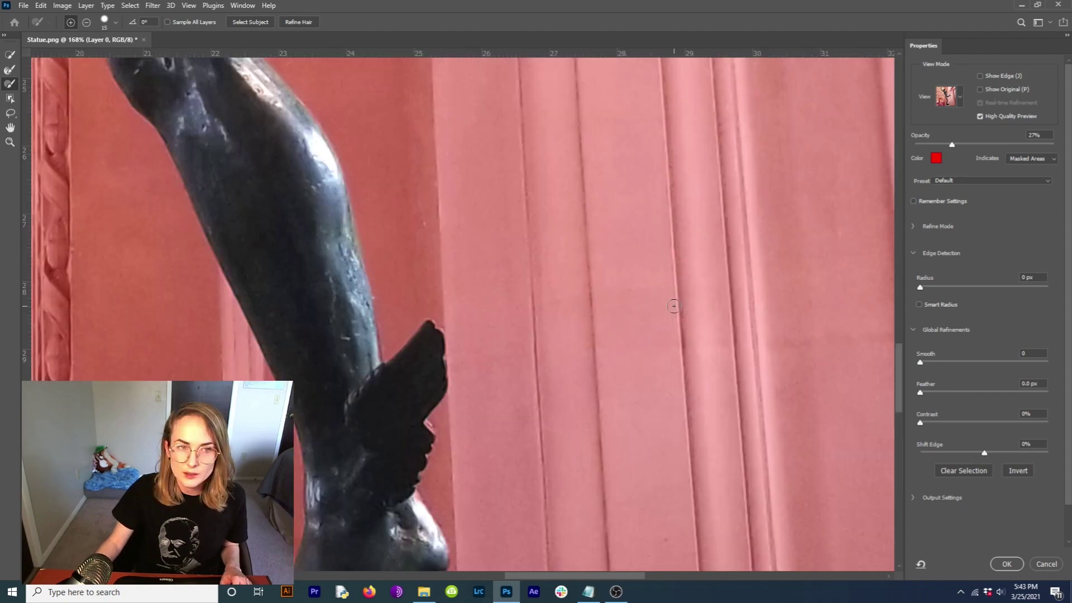
Switch the mask preview to Black & White and refine its edges with Smooth 24 and Contrast 27%
{"action": "key", "text": "ctrl+0"}
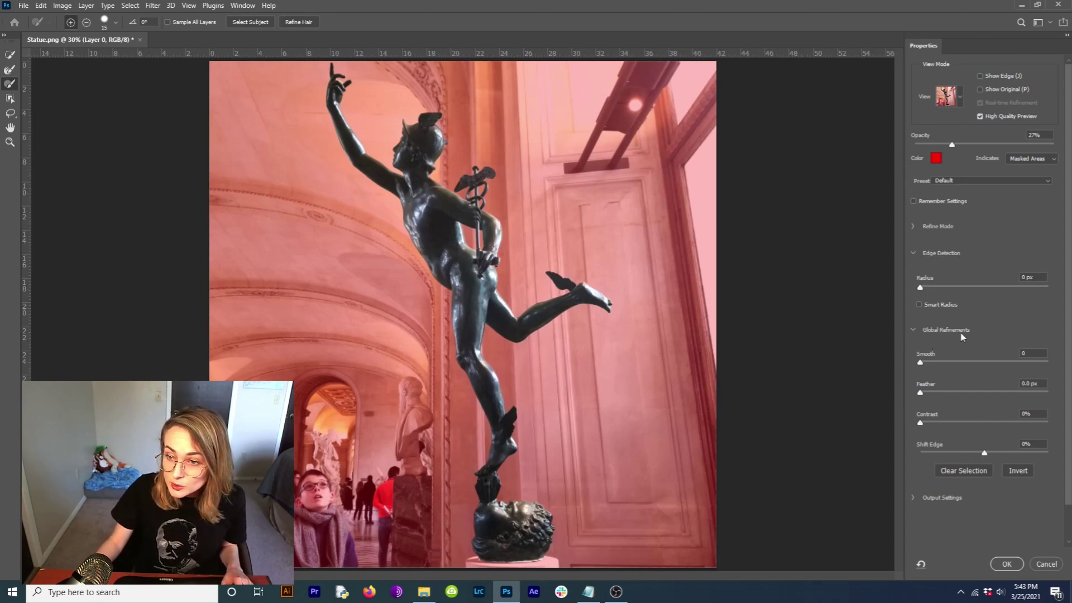
{"action": "left_click", "coordinate": [960, 97]}
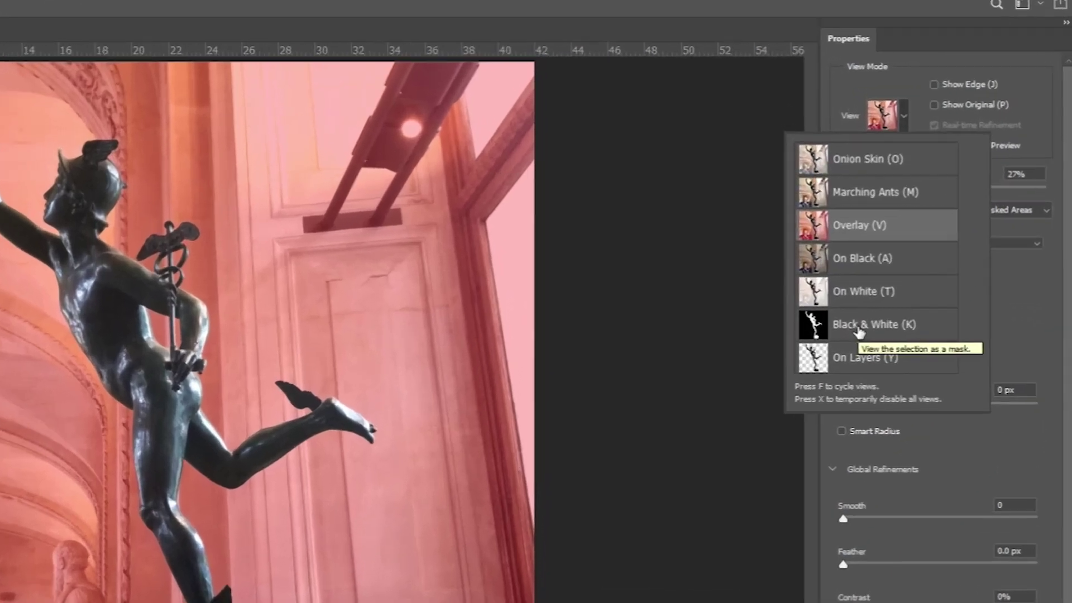
{"action": "left_click", "coordinate": [931, 235]}
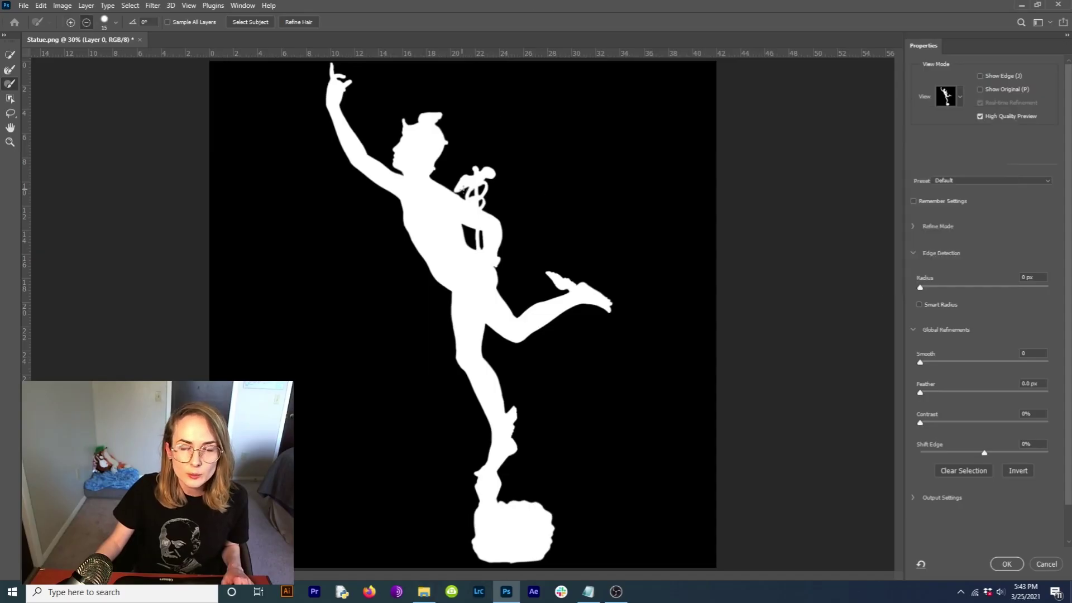
{"action": "scroll", "coordinate": [427, 215], "scroll_direction": "up", "scroll_amount": 5}
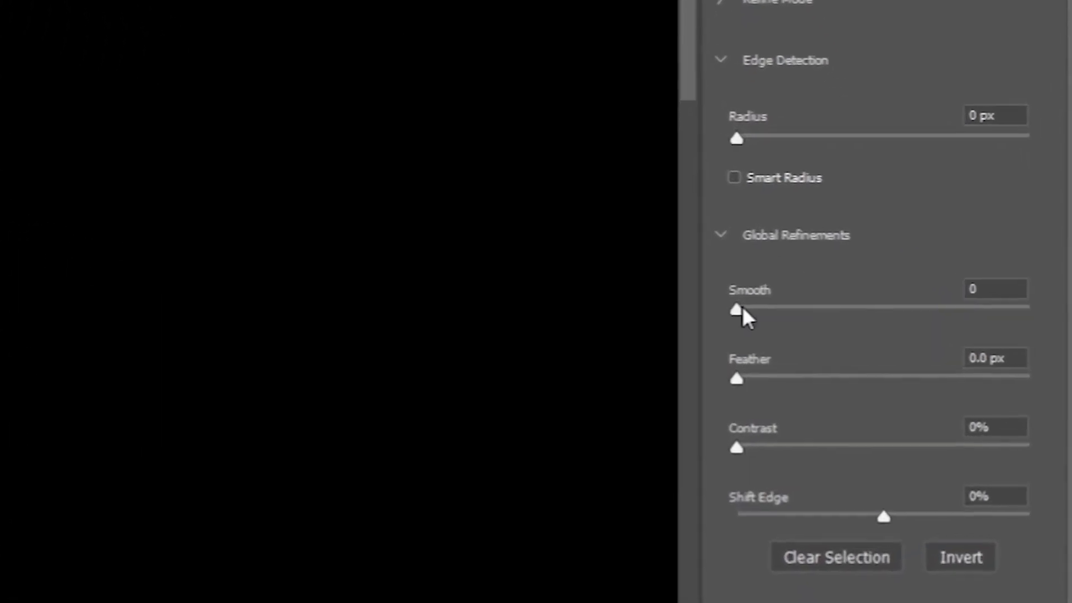
{"action": "left_click_drag", "start_coordinate": [778, 312], "coordinate": [805, 307]}
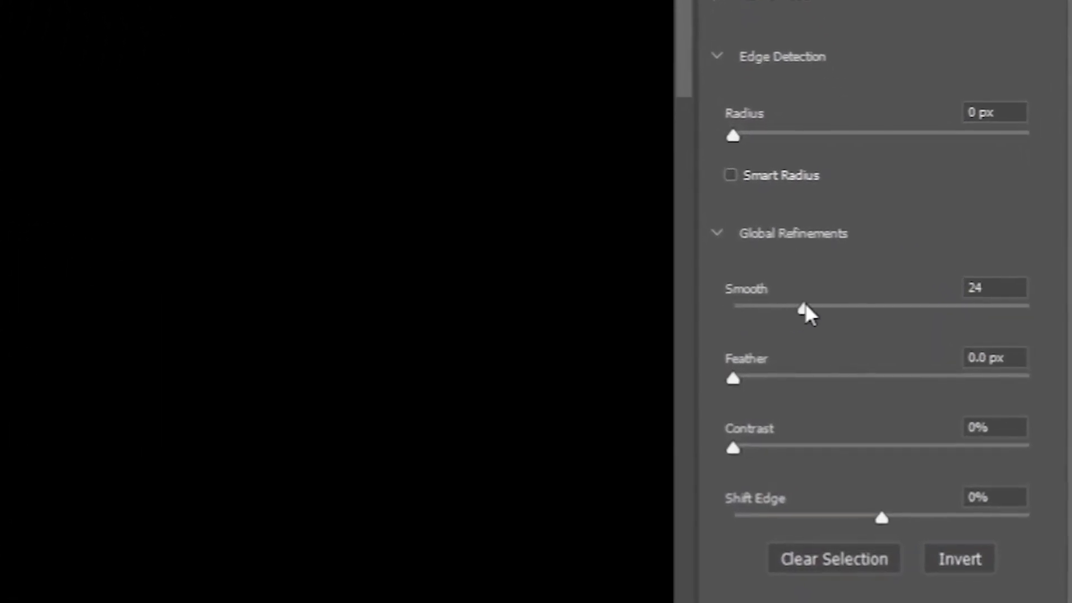
{"action": "left_click_drag", "start_coordinate": [807, 454], "coordinate": [813, 459]}
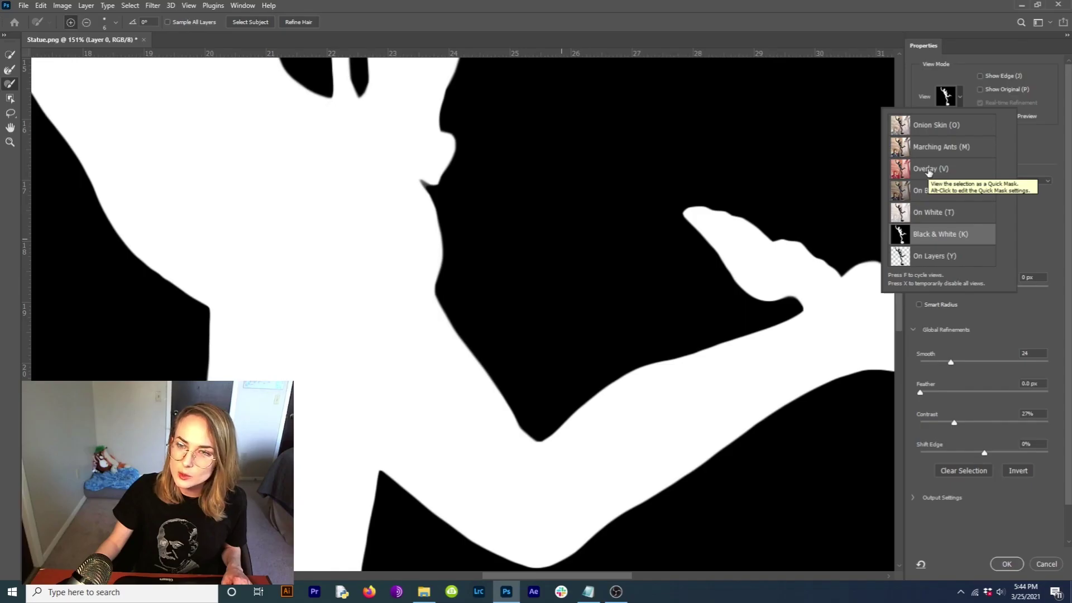
Check the refined edges around the raised leg against the photo in Overlay view and accept the Select and Mask refinements
{"action": "left_click", "coordinate": [928, 170]}
{"action": "left_click", "coordinate": [961, 80]}
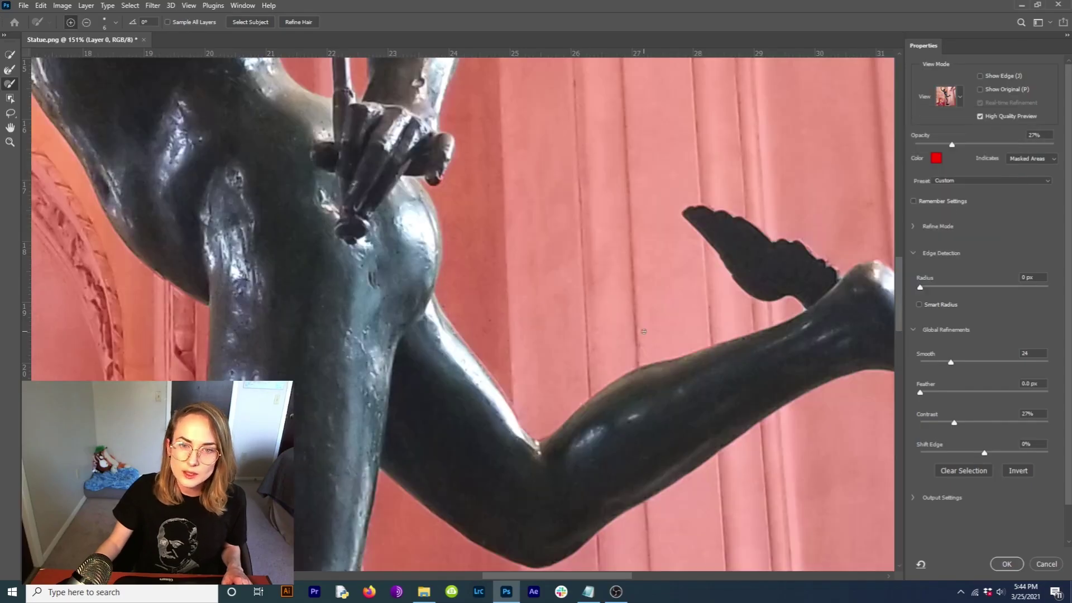
{"action": "key", "text": "ctrl+0"}
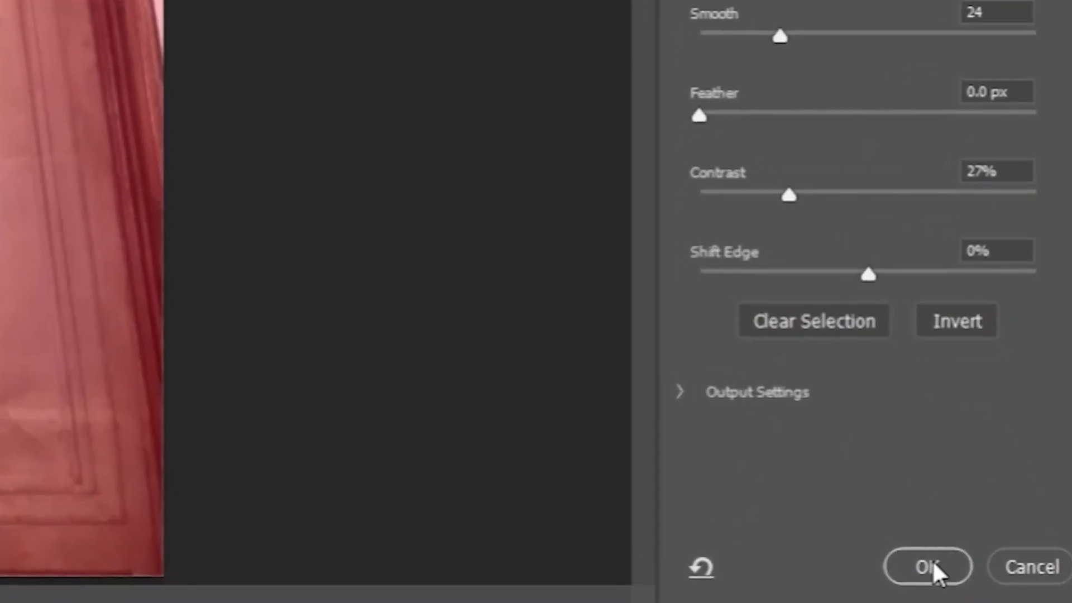
{"action": "left_click", "coordinate": [1007, 563]}
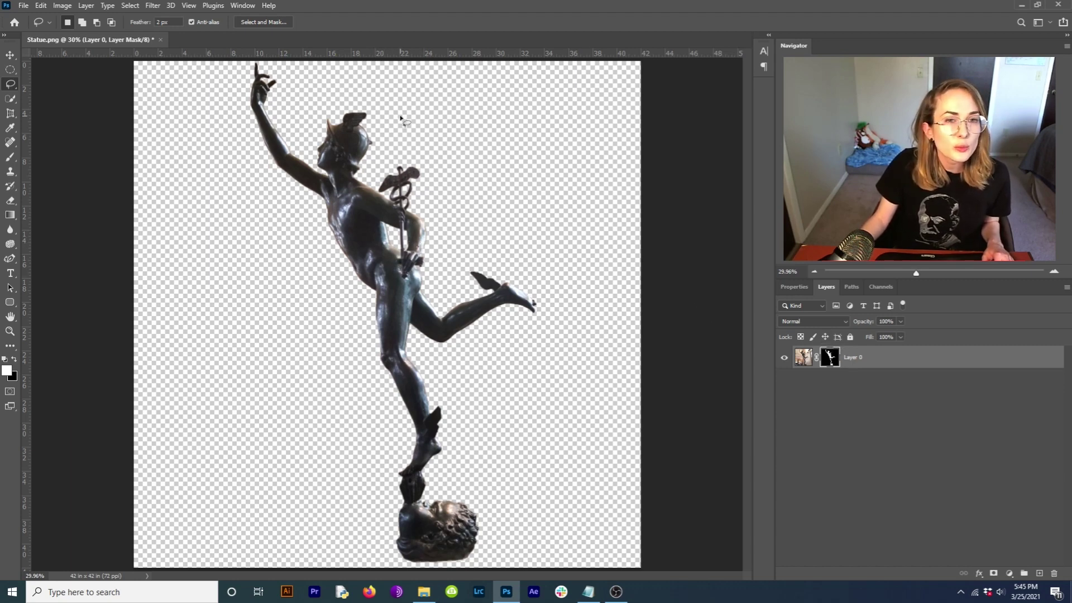
Open the avocado photo thought-catalog-9aOswReDKPo-unsplash from the Remove Background folder
{"action": "left_click", "coordinate": [21, 5]}
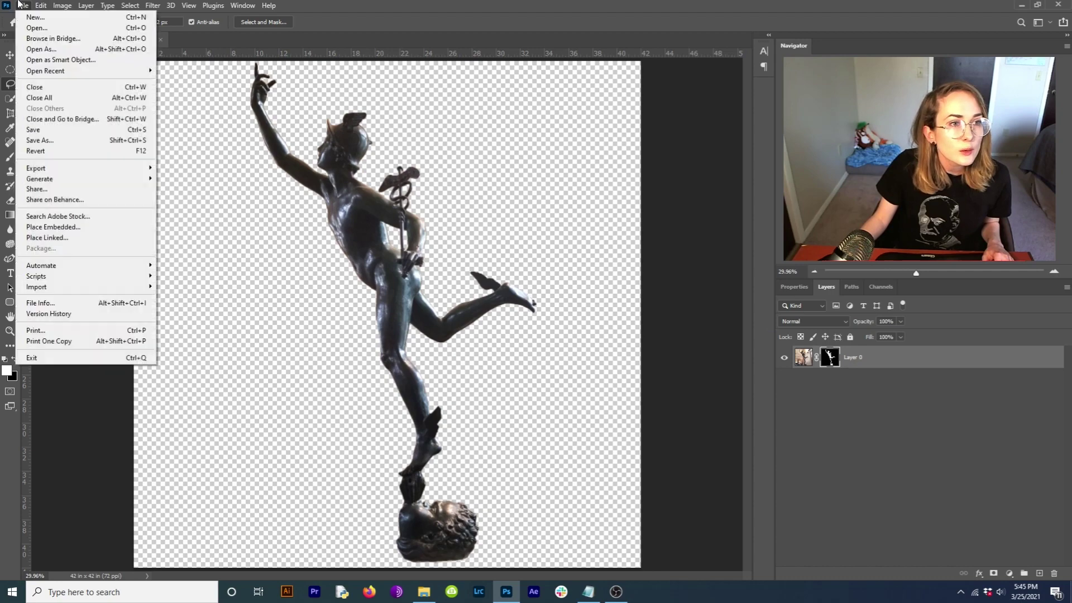
{"action": "left_click", "coordinate": [35, 27]}
{"action": "left_click", "coordinate": [438, 190]}
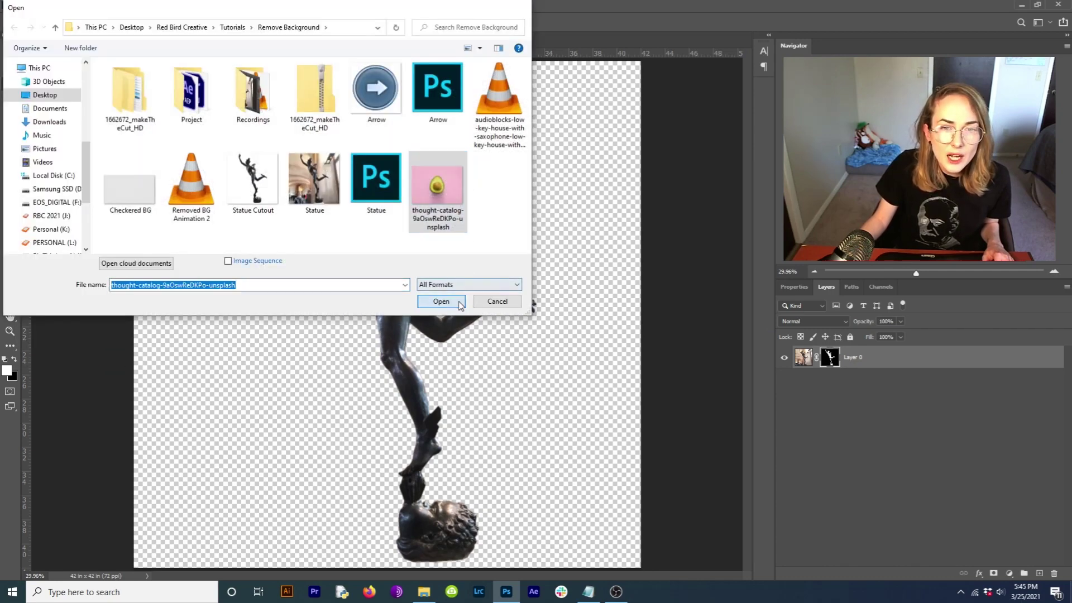
{"action": "left_click", "coordinate": [459, 303]}
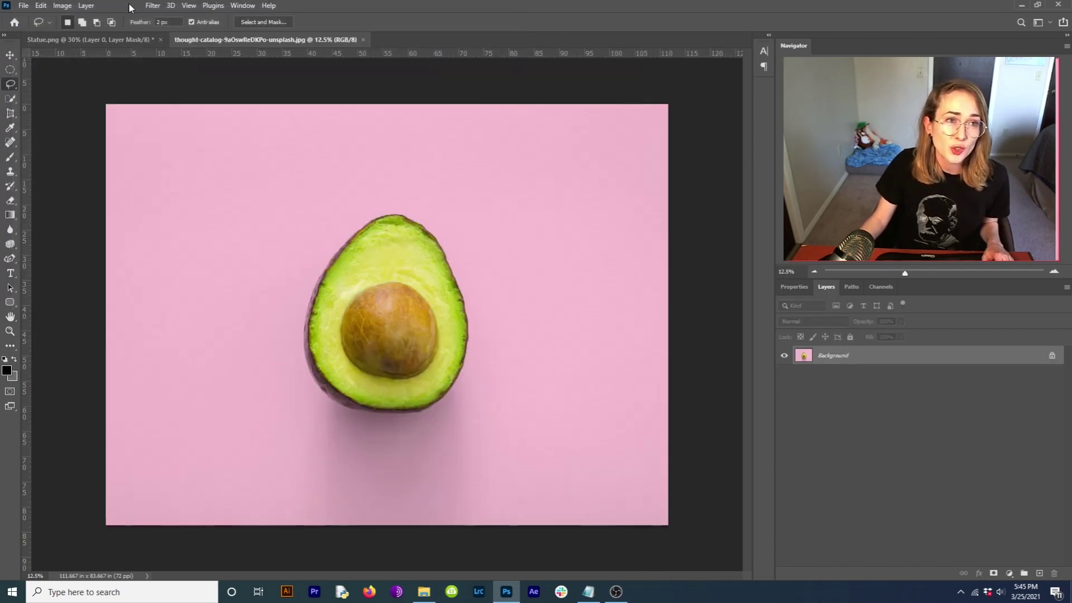
Select the avocado with Select Subject, add its missed dark left edge with the Lasso, and mask out the pink background
{"action": "left_click", "coordinate": [129, 6]}
{"action": "left_click", "coordinate": [145, 136]}
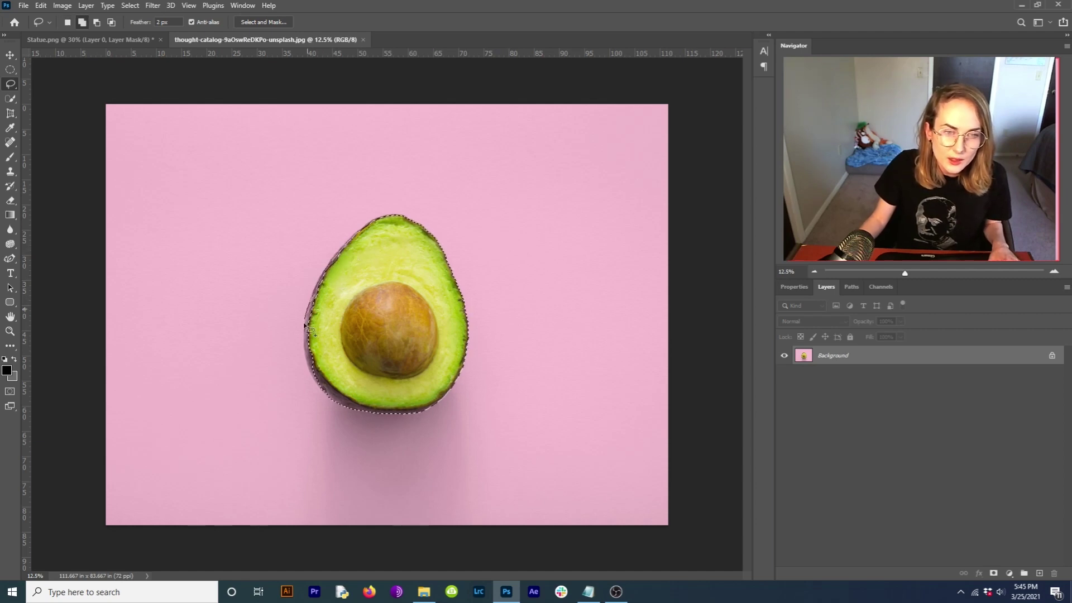
{"action": "left_click_drag", "start_coordinate": [331, 391], "coordinate": [350, 247]}
{"action": "left_click", "coordinate": [994, 574]}
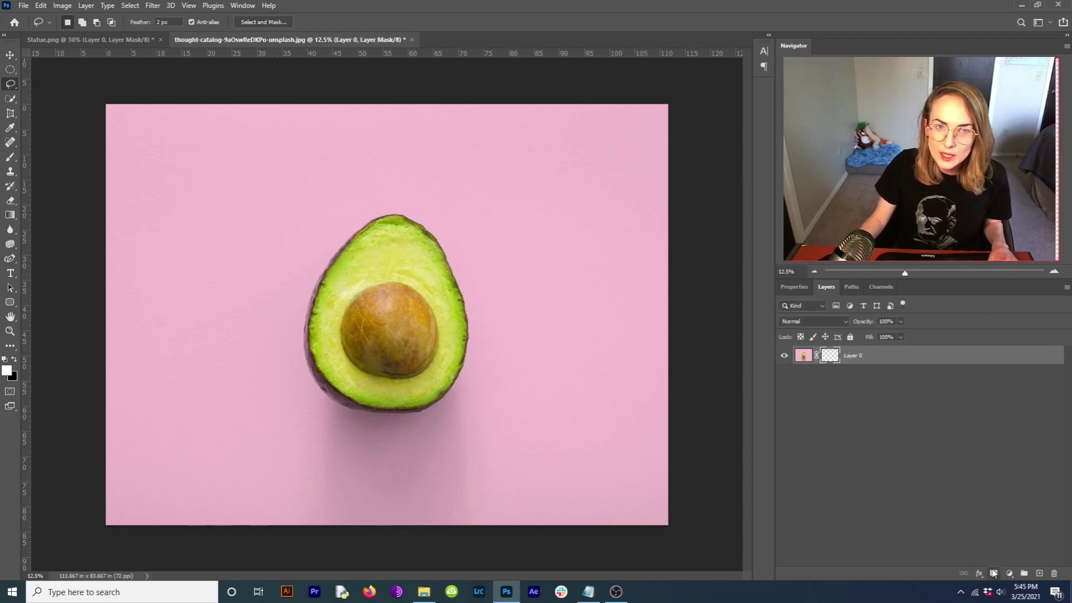
Bring the masked avocado layer into Statue.png, scale it to about 9.93%, and place it beside the statue's raised hand
{"action": "left_click_drag", "start_coordinate": [860, 355], "coordinate": [481, 259]}
{"action": "key", "text": "ctrl+t"}
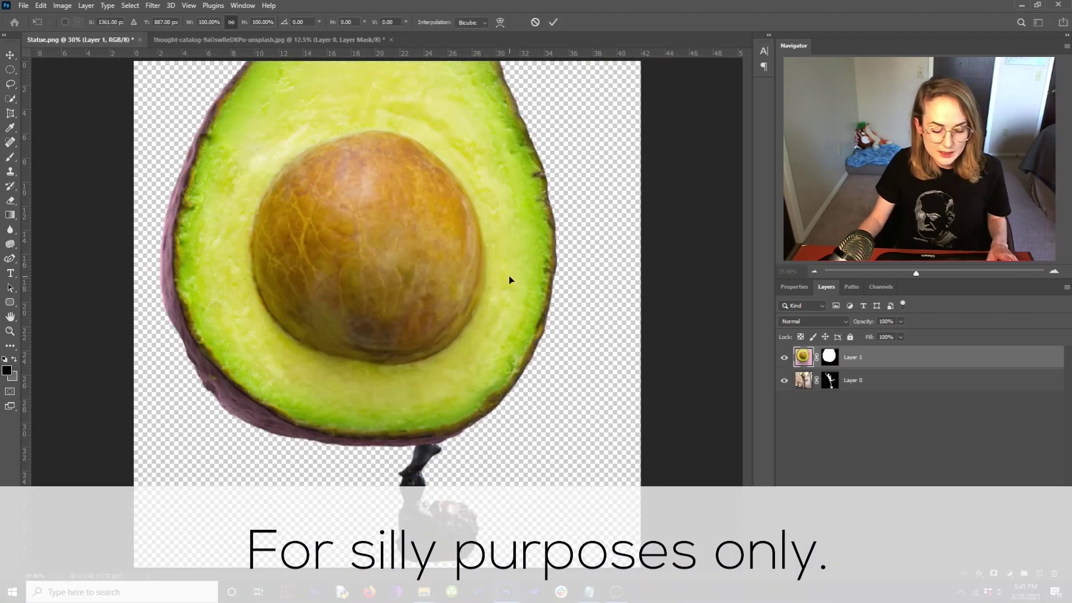
{"action": "key", "text": "ctrl+0"}
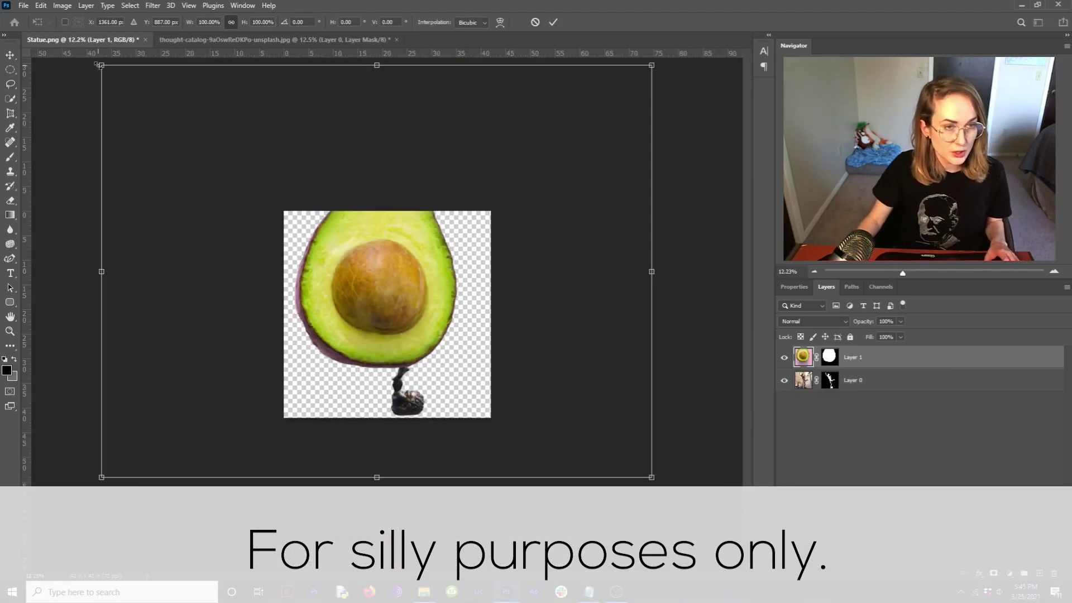
{"action": "left_click_drag", "start_coordinate": [98, 65], "coordinate": [356, 246]}
{"action": "scroll", "coordinate": [377, 293], "scroll_direction": "up", "scroll_amount": 16}
{"action": "left_click_drag", "start_coordinate": [420, 187], "coordinate": [410, 187]}
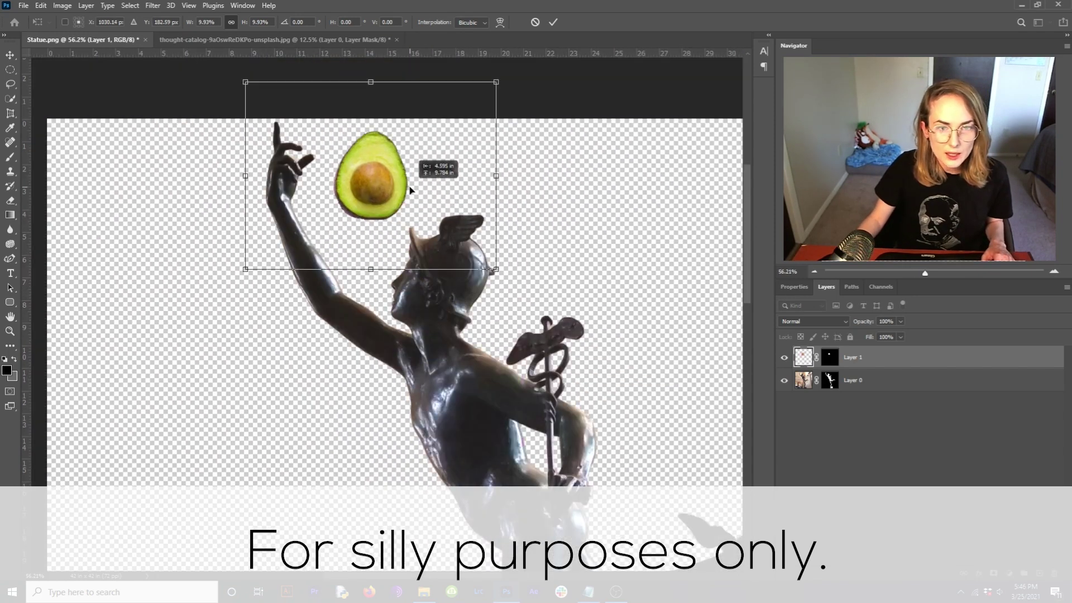
{"action": "key", "text": "Return"}
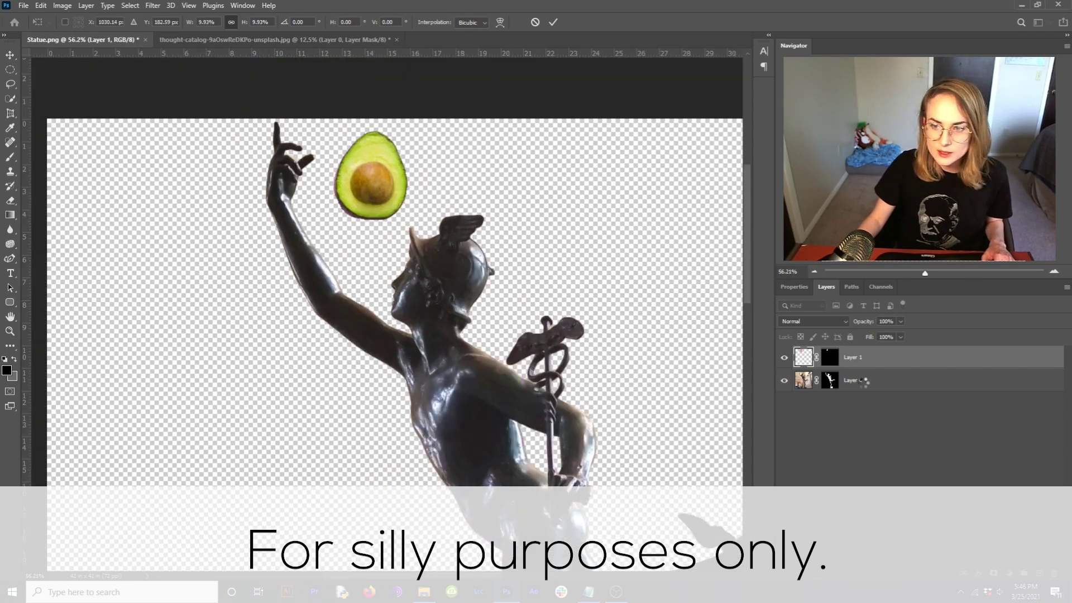
Scale the statue layer down proportionally from its upper-left corner so the raised finger sits just below the avocado
{"action": "left_click", "coordinate": [865, 382]}
{"action": "key", "text": "ctrl+t"}
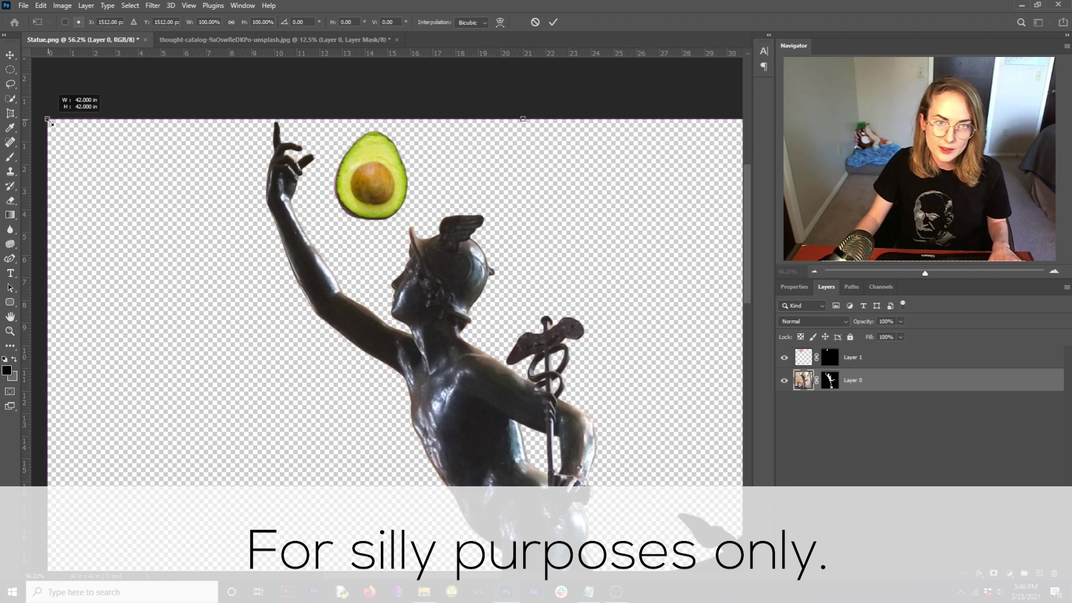
{"action": "left_click_drag", "start_coordinate": [49, 120], "coordinate": [118, 190]}
{"action": "key", "text": "Return"}
Scale the avocado layer to about 67.61% and position it just above the statue's raised fingertip
{"action": "left_click", "coordinate": [853, 347]}
{"action": "key", "text": "l"}
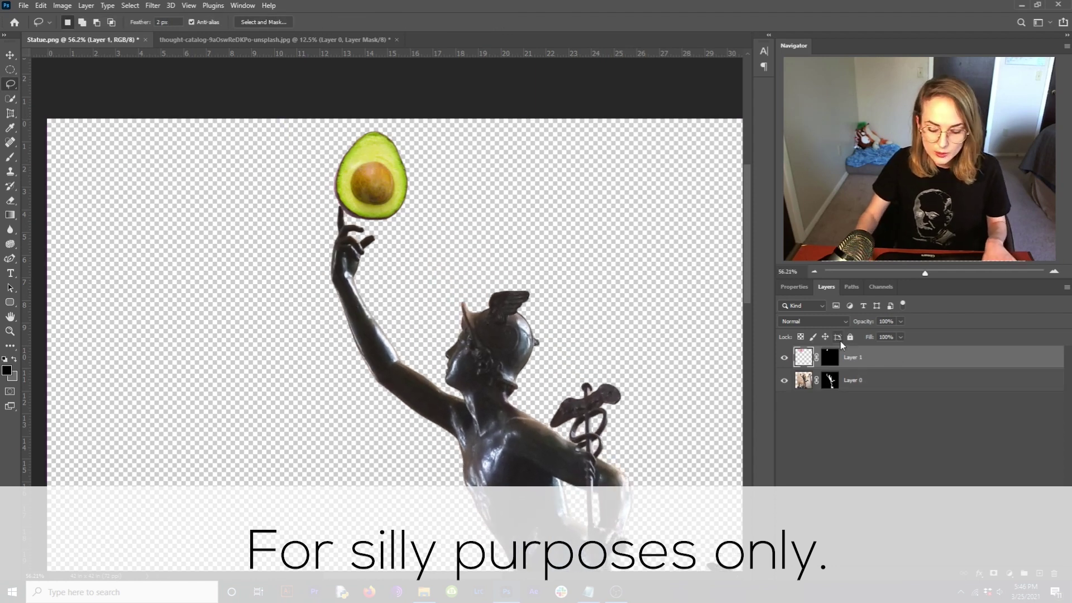
{"action": "key", "text": "v"}
{"action": "scroll", "coordinate": [547, 301], "scroll_direction": "down", "scroll_amount": 3, "text": "alt"}
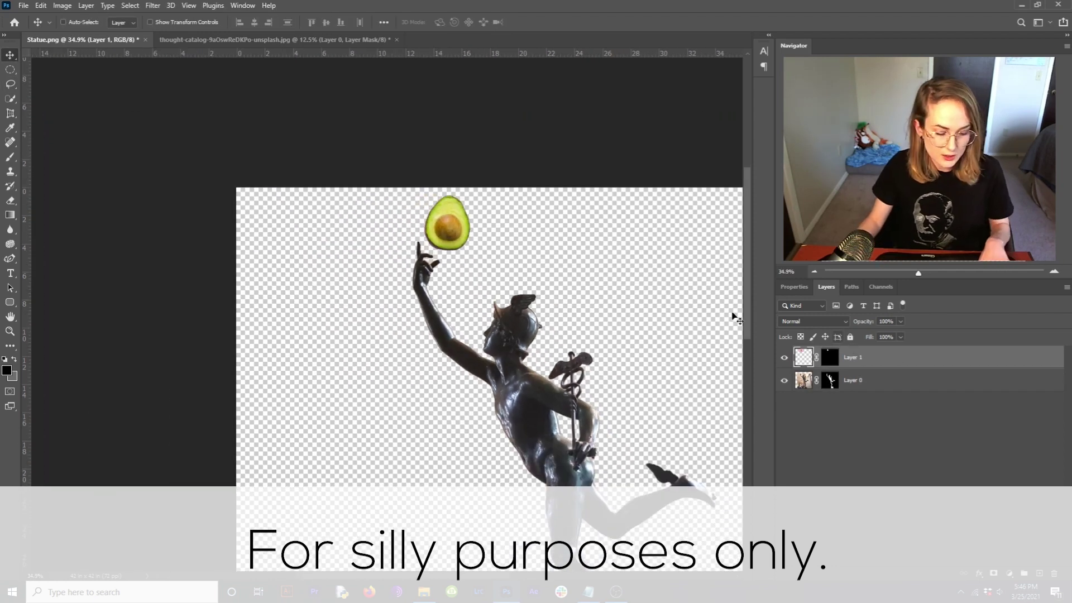
{"action": "key", "text": "ctrl+t"}
{"action": "left_click_drag", "start_coordinate": [528, 161], "coordinate": [502, 177]}
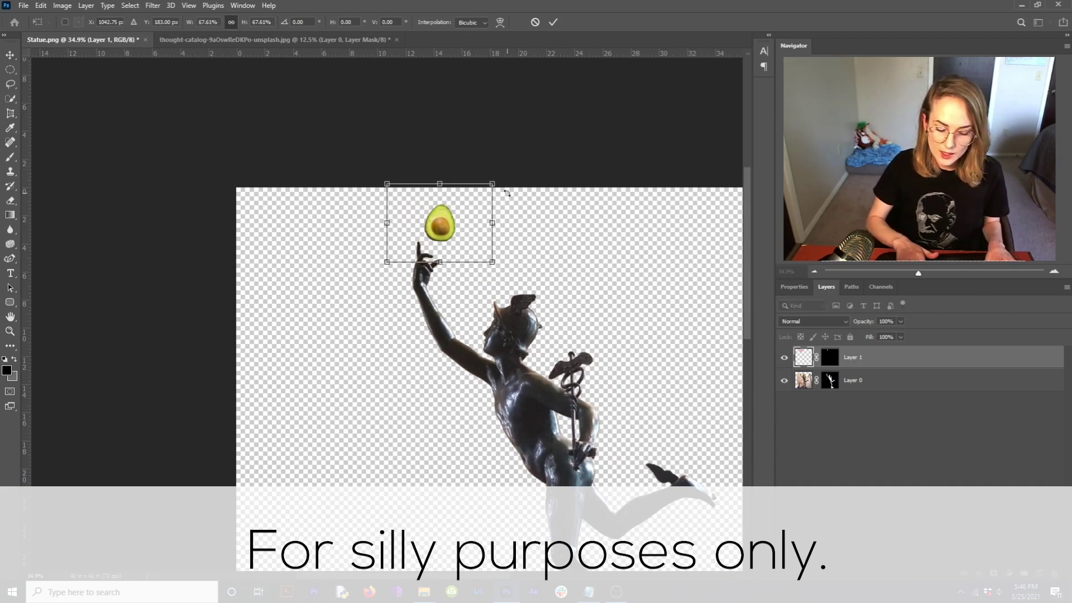
{"action": "key", "text": "Return"}
{"action": "key", "text": "ctrl+0"}
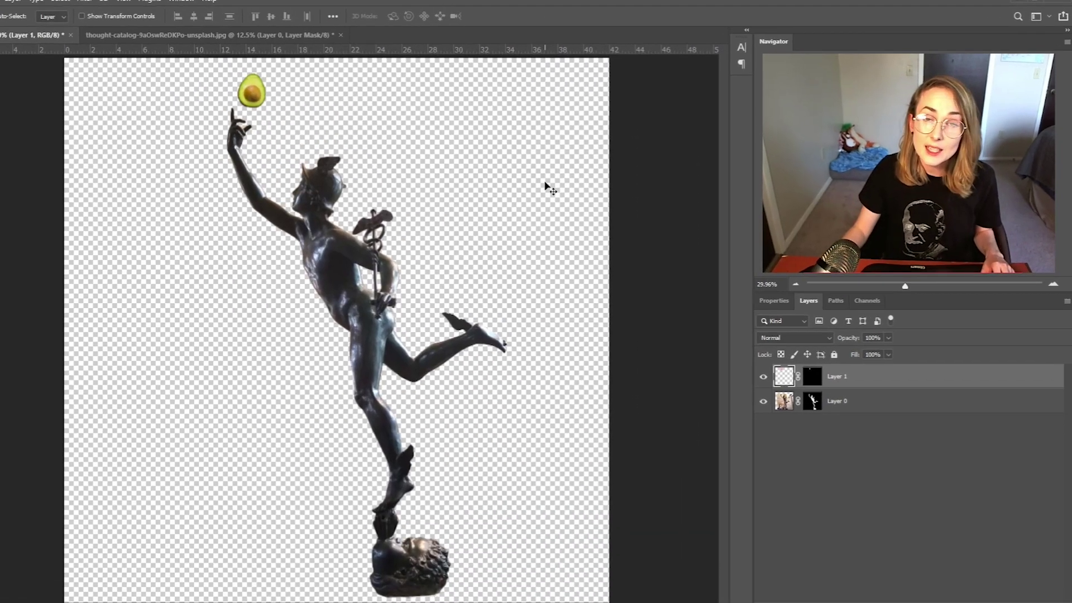